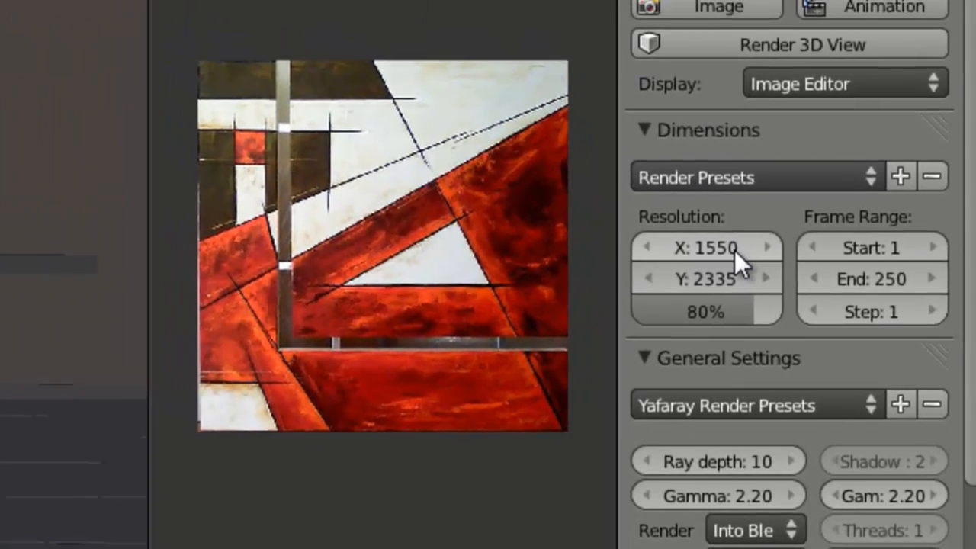
Step: Try Direct Lighting as the Yafaray Integrator's lighting method and return it to Photon Mapping
{"action": "scroll", "coordinate": [776, 337], "scroll_direction": "down", "scroll_amount": 8}
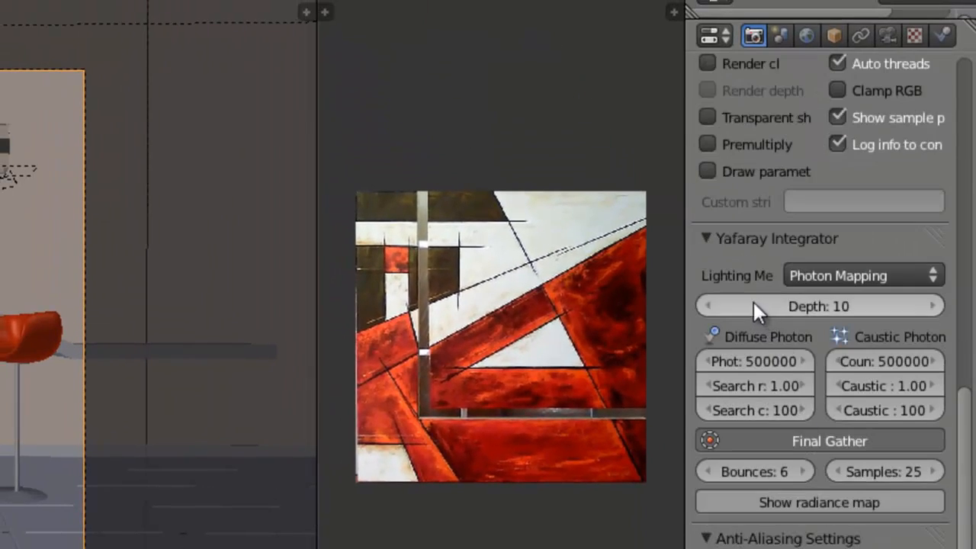
{"action": "left_click", "coordinate": [809, 278]}
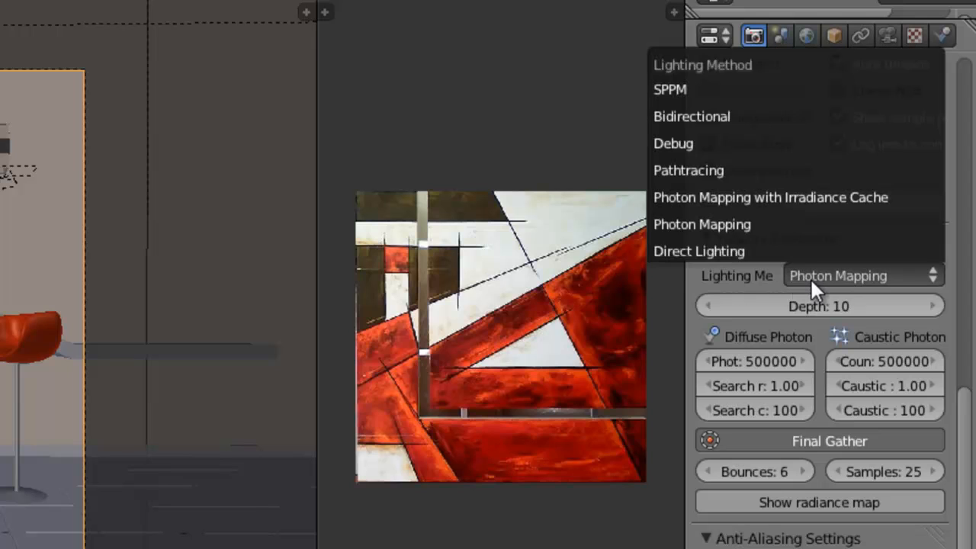
{"action": "left_click", "coordinate": [785, 249]}
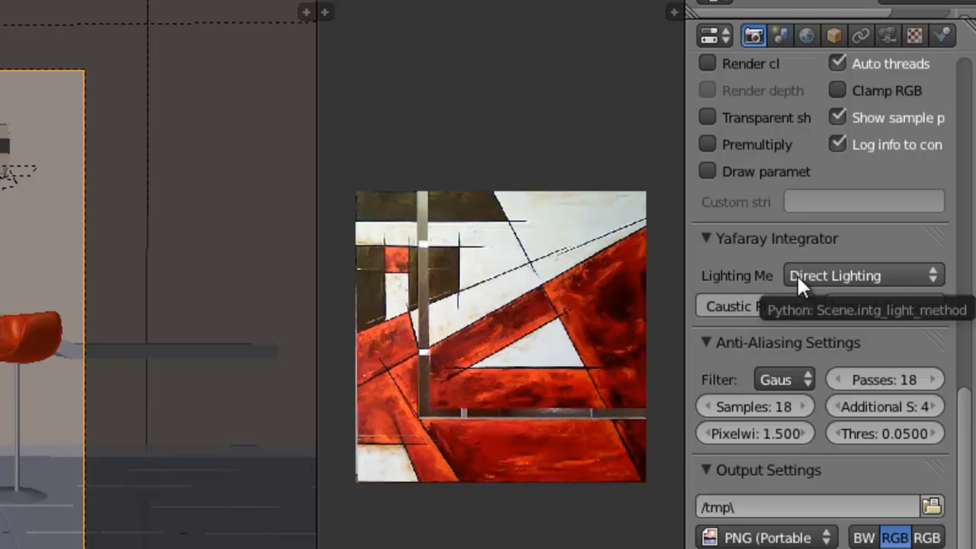
{"action": "left_click", "coordinate": [796, 275]}
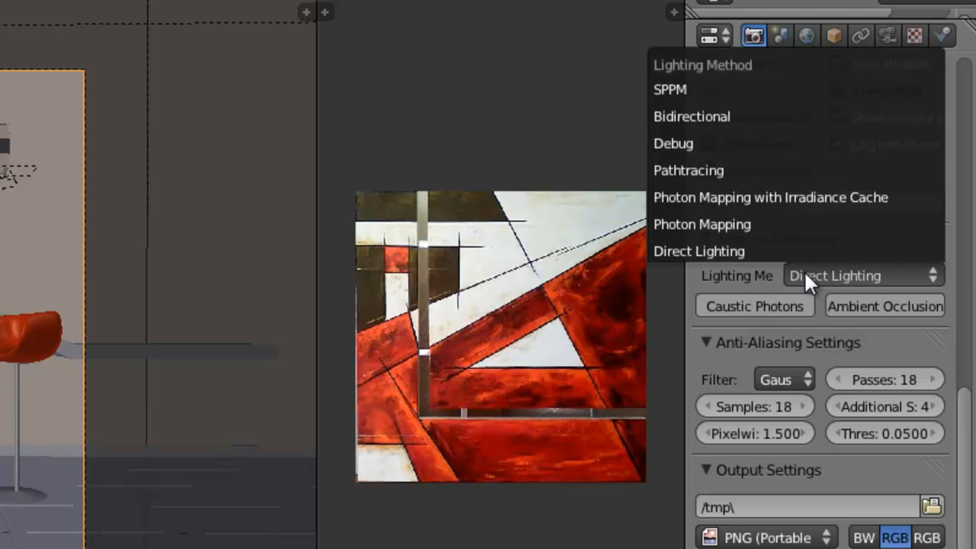
{"action": "left_click", "coordinate": [774, 225]}
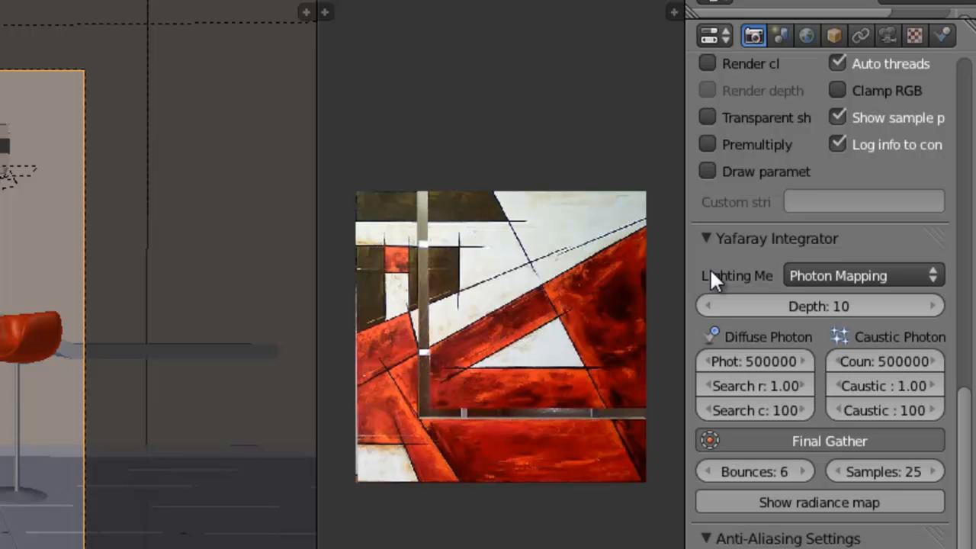
Step: Try a wider horizontal render resolution and undo the change
{"action": "scroll", "coordinate": [709, 278], "scroll_direction": "up", "scroll_amount": 15}
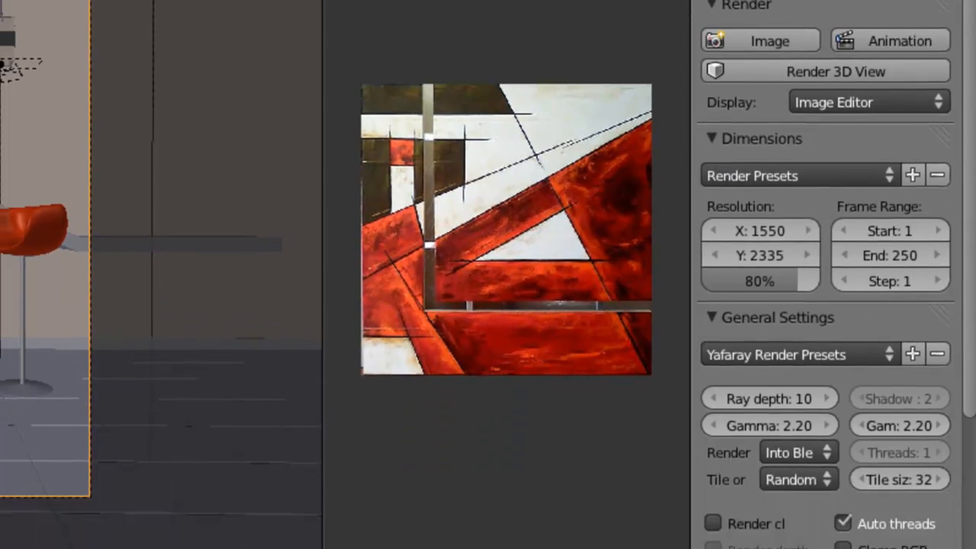
{"action": "scroll", "coordinate": [771, 402], "scroll_direction": "down", "scroll_amount": 4}
{"action": "left_click", "coordinate": [851, 355]}
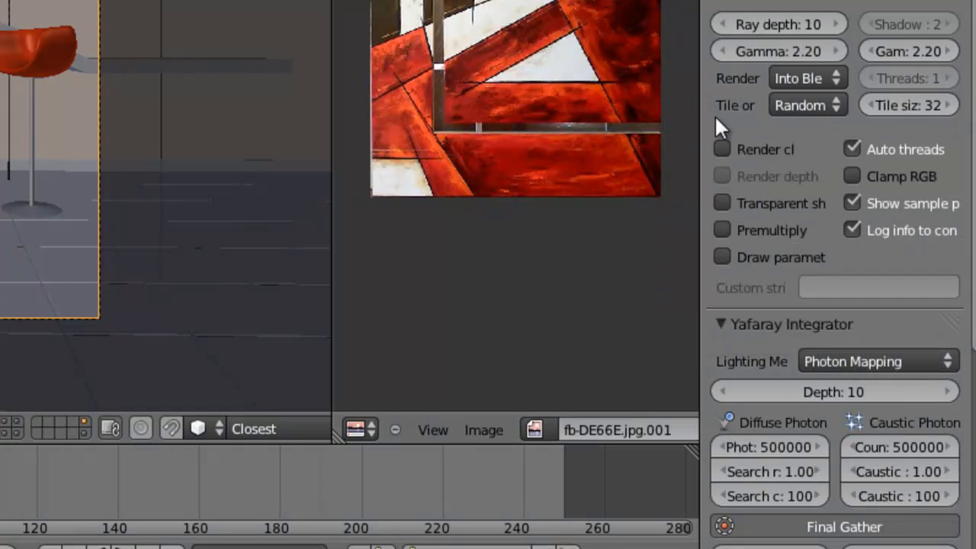
{"action": "scroll", "coordinate": [736, 120], "scroll_direction": "up", "scroll_amount": 6}
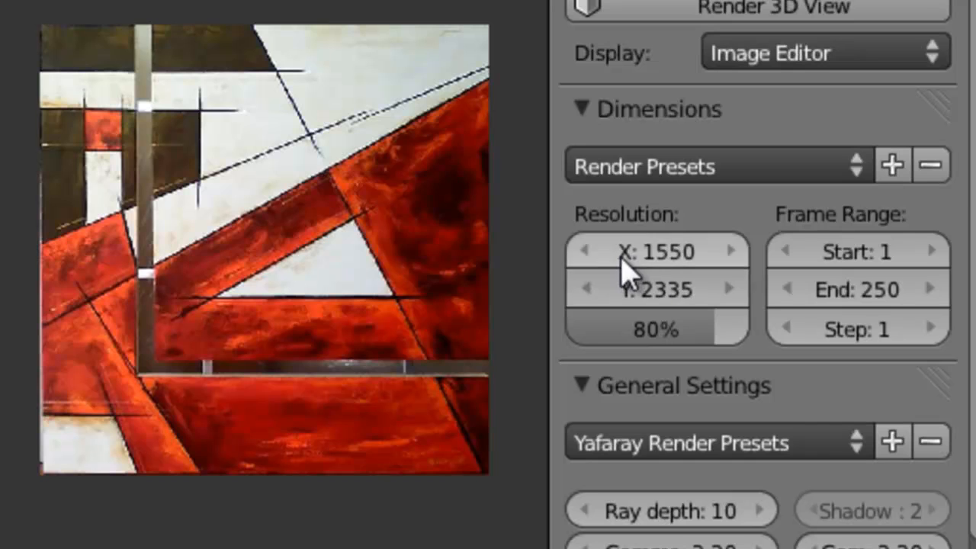
{"action": "left_click_drag", "start_coordinate": [669, 256], "coordinate": [291, 273]}
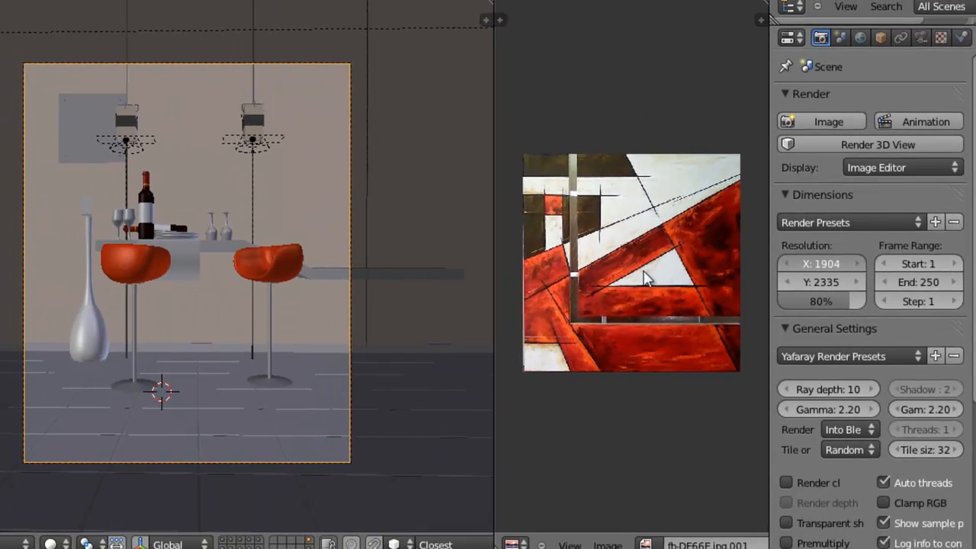
{"action": "left_click_drag", "start_coordinate": [644, 276], "coordinate": [509, 285]}
{"action": "key", "text": "ctrl+z"}
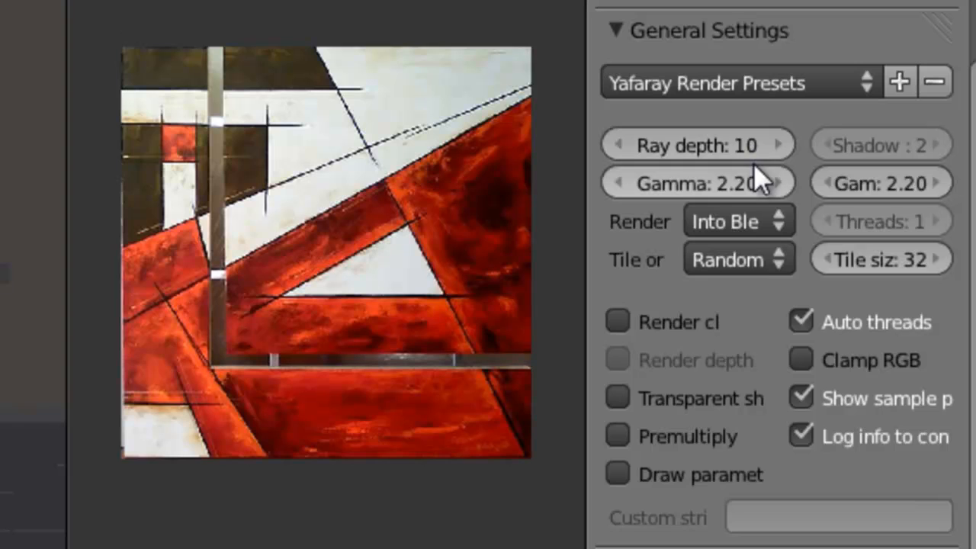
{"action": "scroll", "coordinate": [721, 183], "scroll_direction": "down", "scroll_amount": 5}
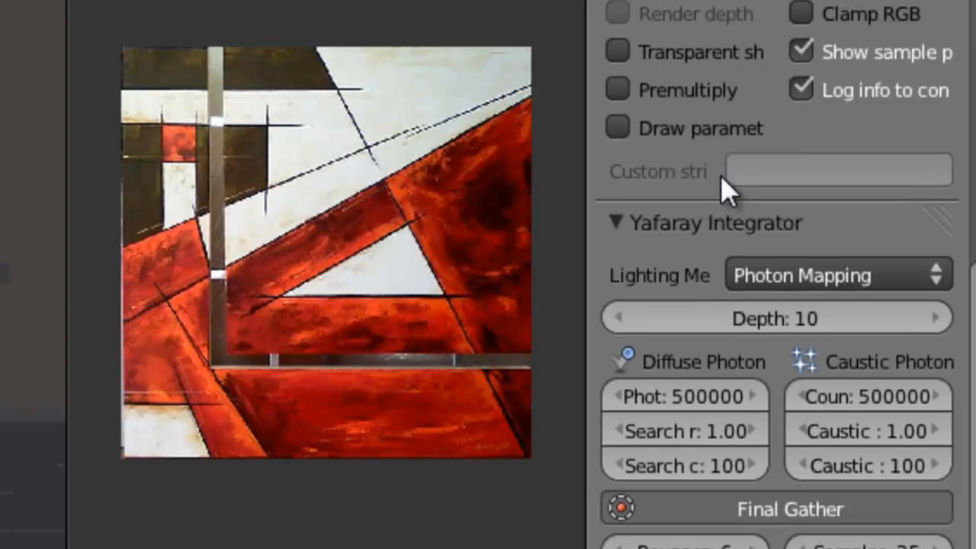
{"action": "scroll", "coordinate": [721, 176], "scroll_direction": "up", "scroll_amount": 4}
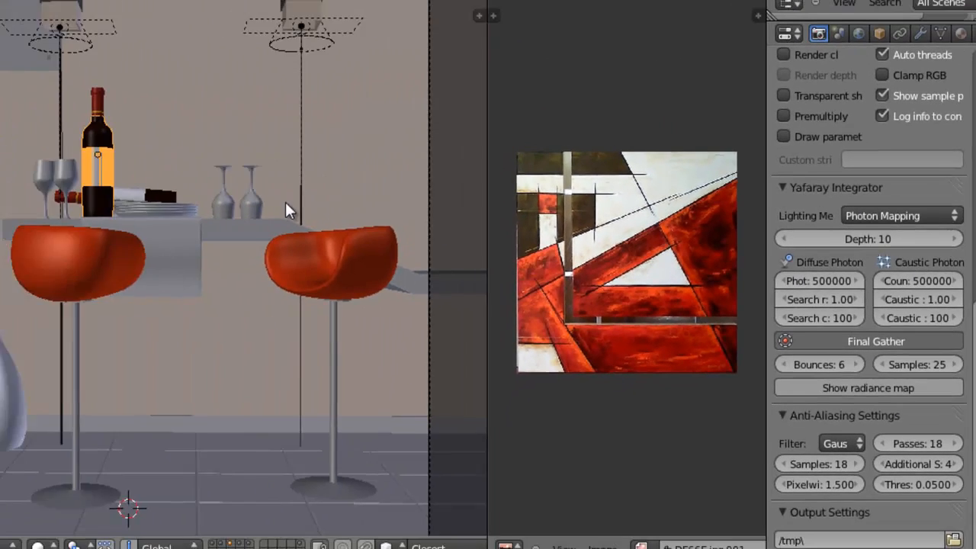
{"action": "scroll", "coordinate": [318, 205], "scroll_direction": "down", "scroll_amount": 5}
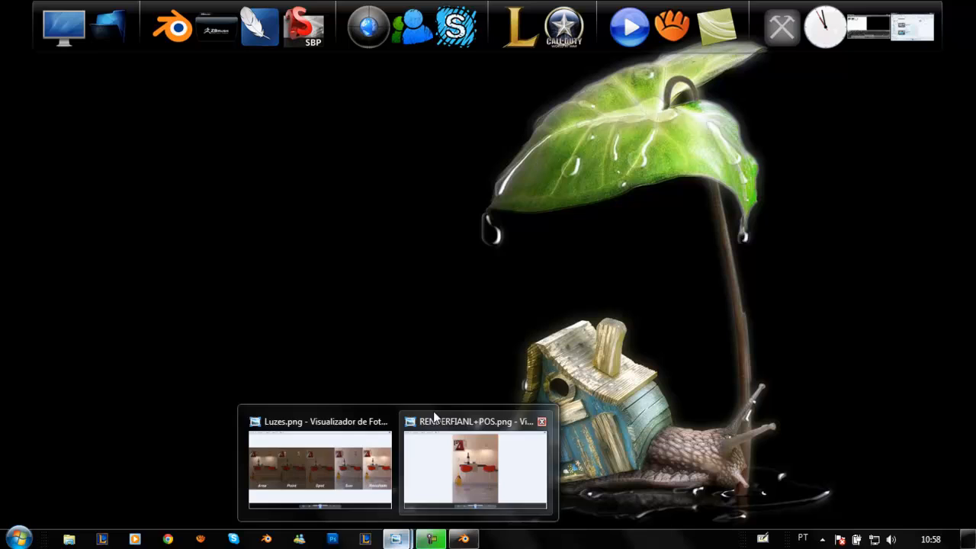
Step: Open Luzes.png in the Windows photo viewer, compare the Sun render with Resultado up close, and minimize the viewer
{"action": "left_click", "coordinate": [352, 462]}
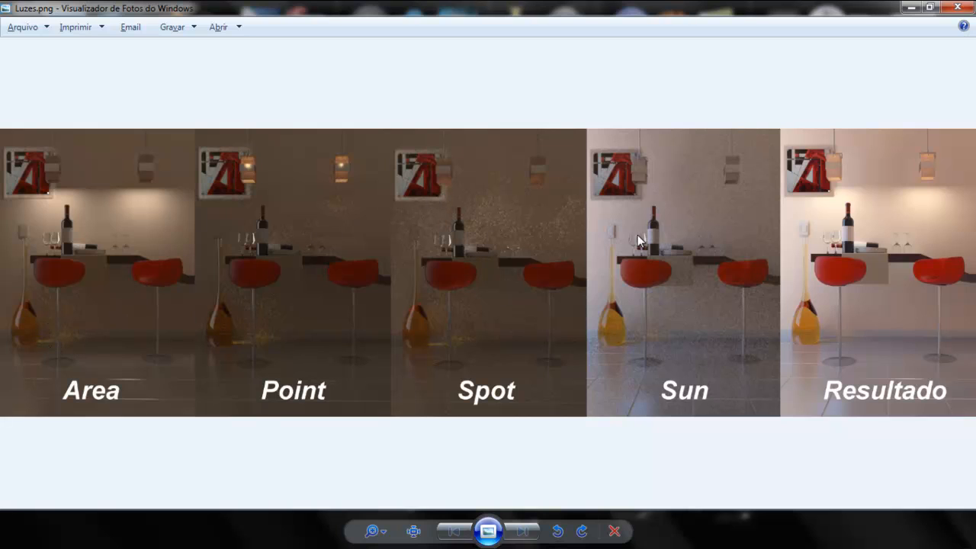
{"action": "left_click", "coordinate": [379, 530]}
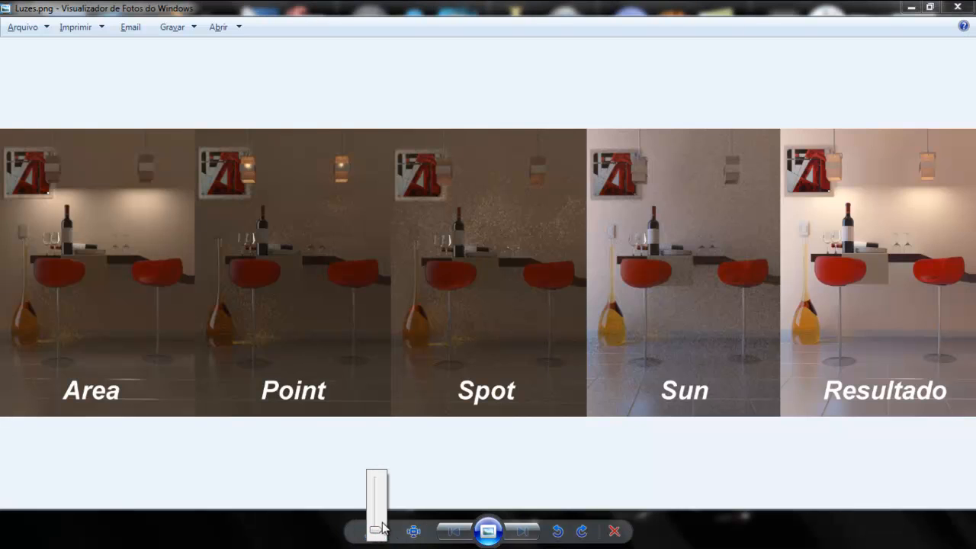
{"action": "left_click_drag", "start_coordinate": [381, 528], "coordinate": [372, 512]}
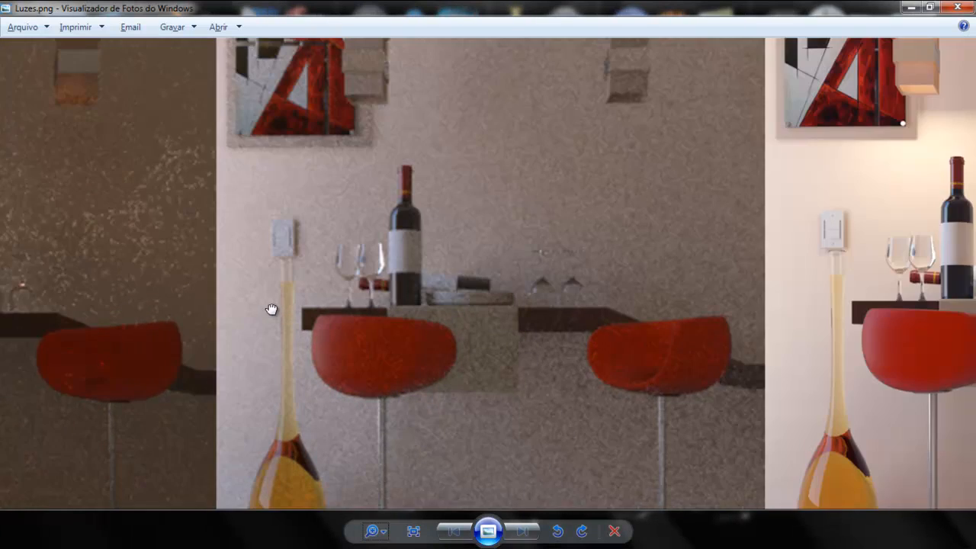
{"action": "left_click_drag", "start_coordinate": [870, 263], "coordinate": [622, 234]}
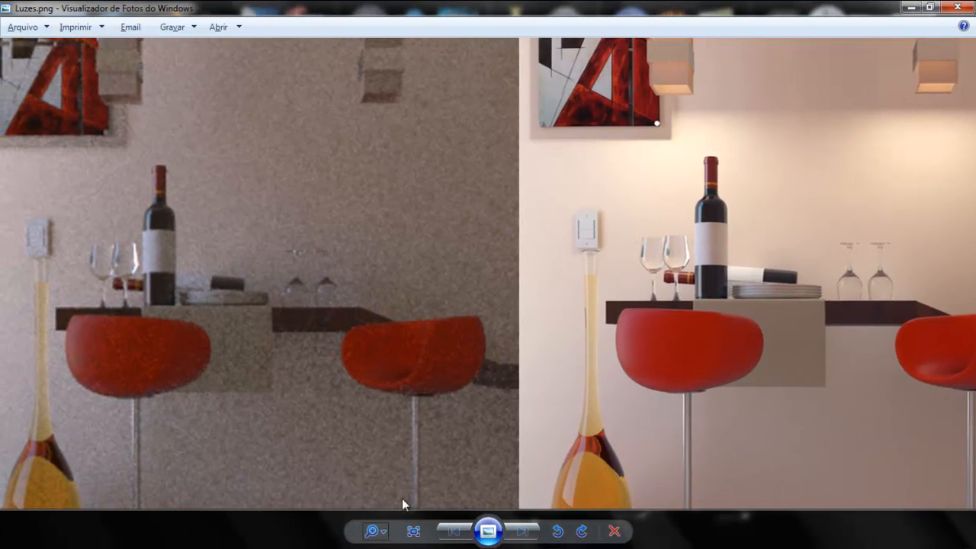
{"action": "left_click", "coordinate": [372, 529]}
{"action": "left_click_drag", "start_coordinate": [377, 513], "coordinate": [378, 526]}
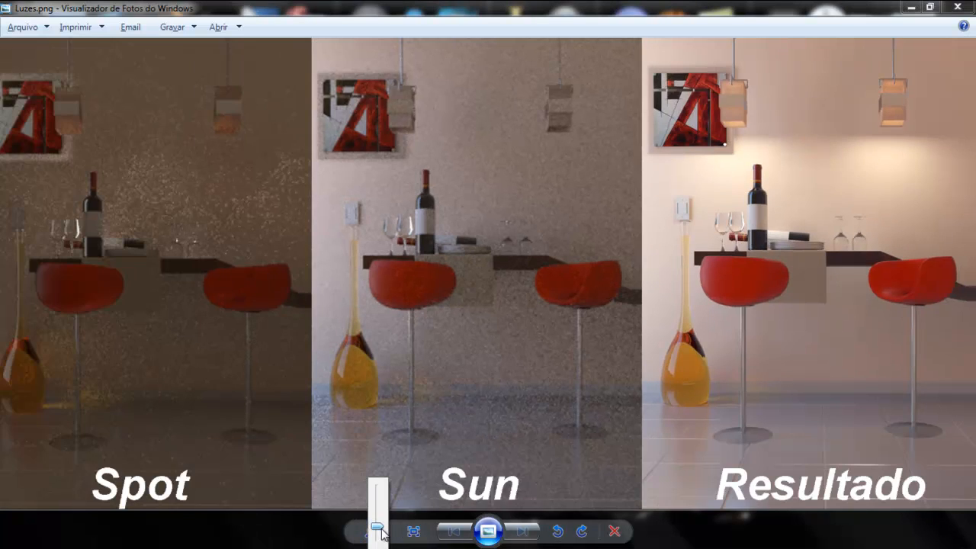
{"action": "left_click_drag", "start_coordinate": [675, 327], "coordinate": [596, 274]}
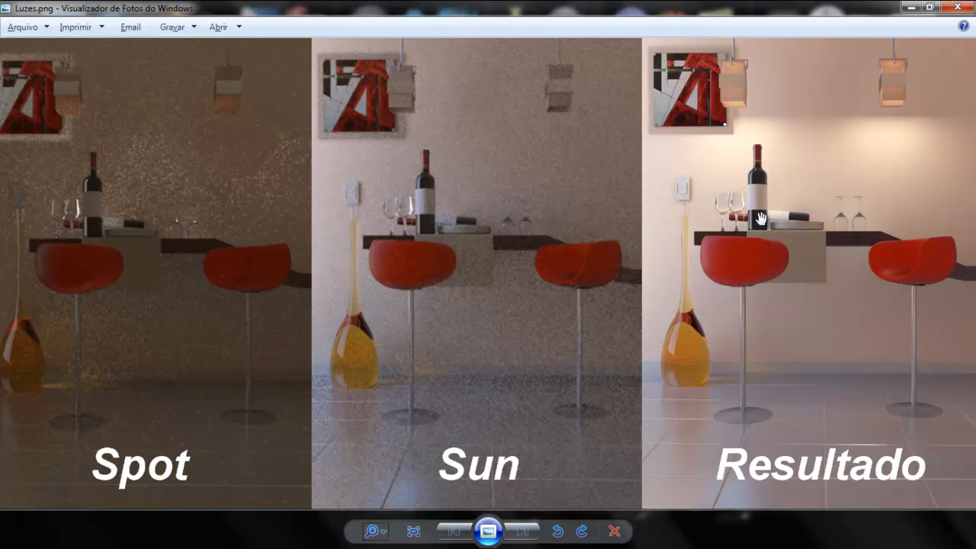
{"action": "left_click", "coordinate": [373, 533]}
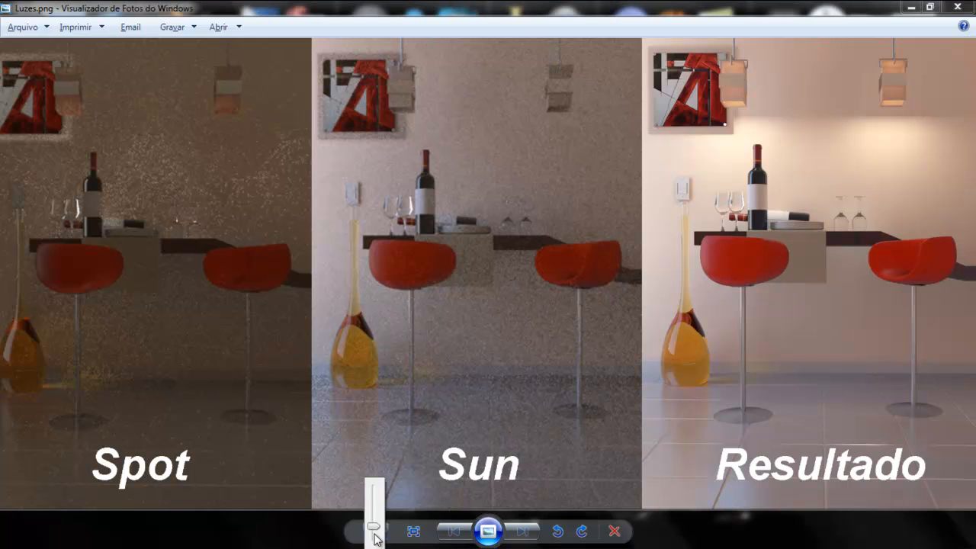
{"action": "left_click", "coordinate": [374, 538]}
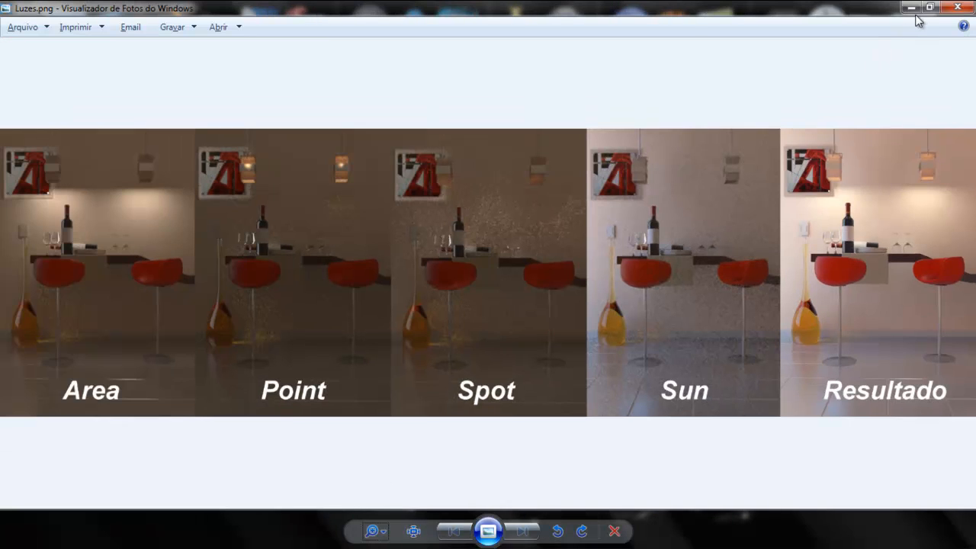
{"action": "left_click", "coordinate": [912, 8]}
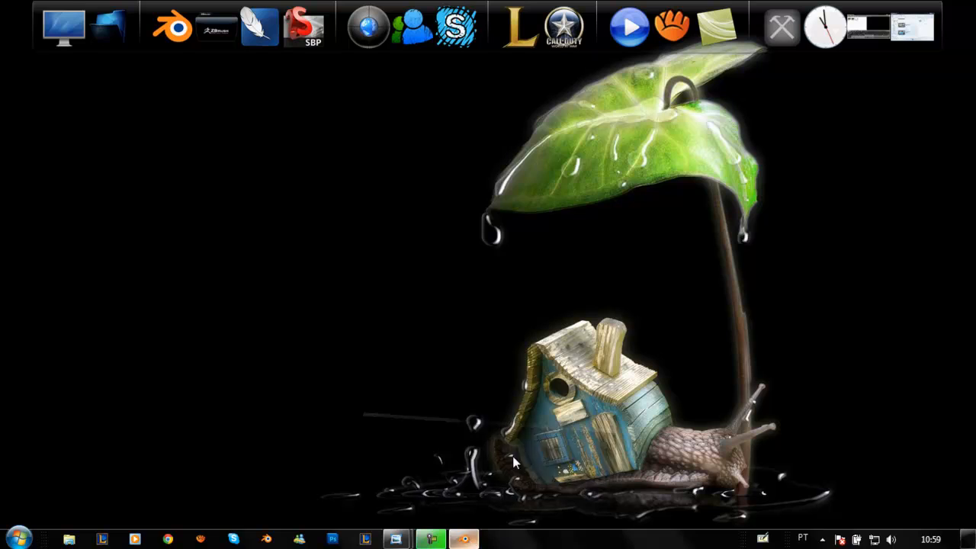
Step: Switch back to Blender and review the Yafaray general, integrator, anti-aliasing and output settings
{"action": "left_click", "coordinate": [463, 539]}
{"action": "scroll", "coordinate": [325, 242], "scroll_direction": "up", "scroll_amount": 2}
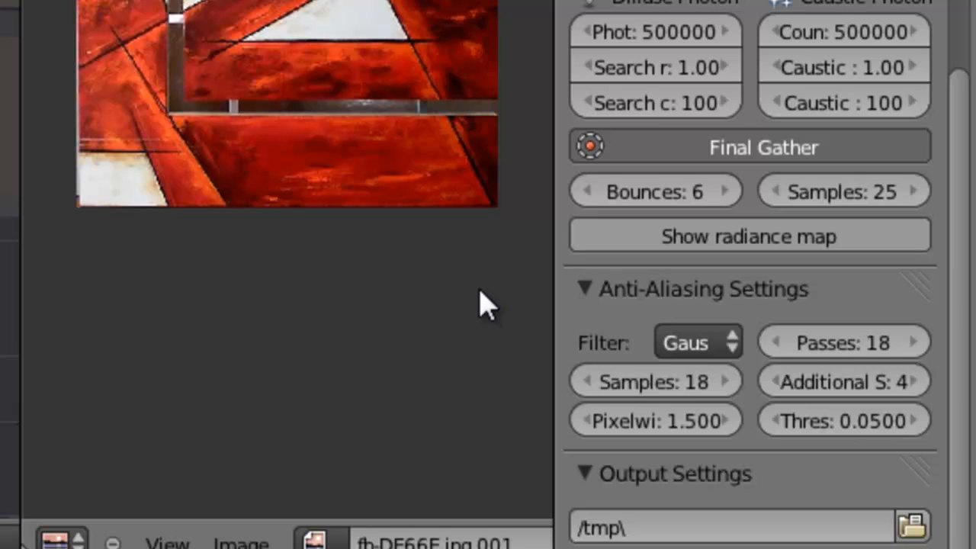
{"action": "scroll", "coordinate": [767, 279], "scroll_direction": "up", "scroll_amount": 8}
{"action": "scroll", "coordinate": [806, 261], "scroll_direction": "up", "scroll_amount": 5}
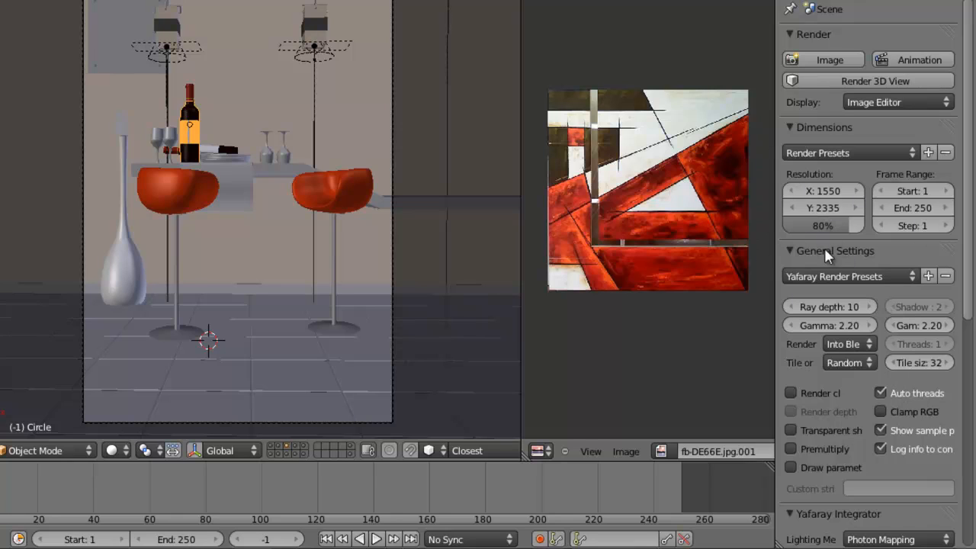
{"action": "scroll", "coordinate": [840, 366], "scroll_direction": "down", "scroll_amount": 10}
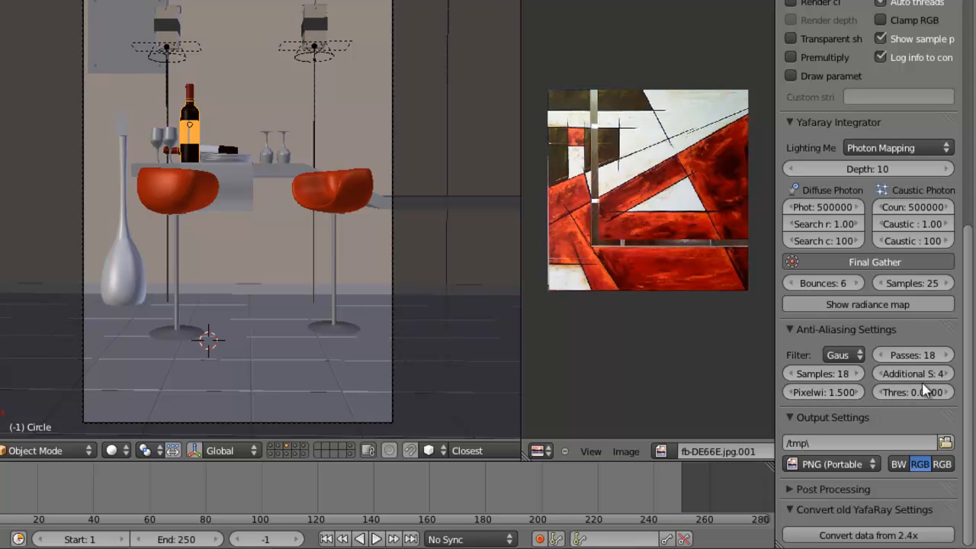
{"action": "scroll", "coordinate": [870, 369], "scroll_direction": "up", "scroll_amount": 10}
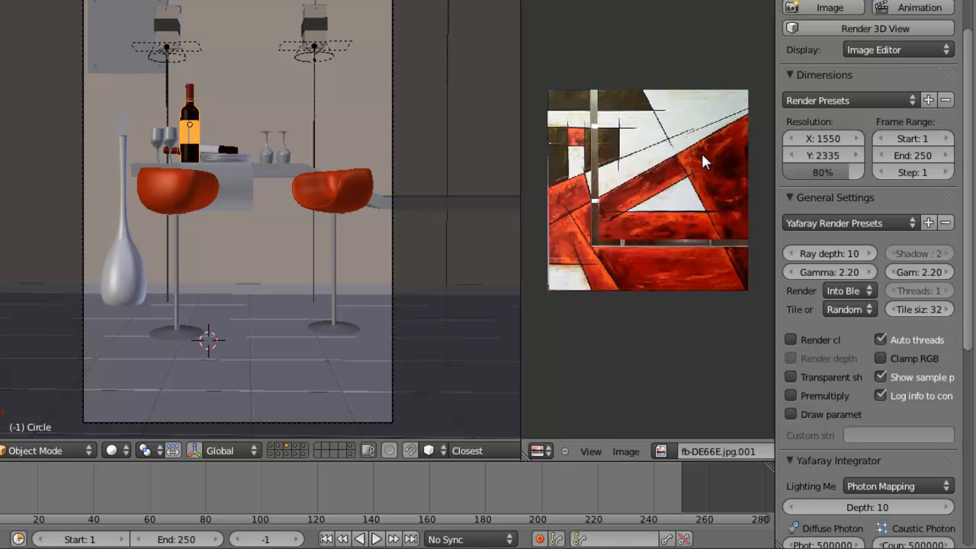
{"action": "scroll", "coordinate": [821, 368], "scroll_direction": "down", "scroll_amount": 10}
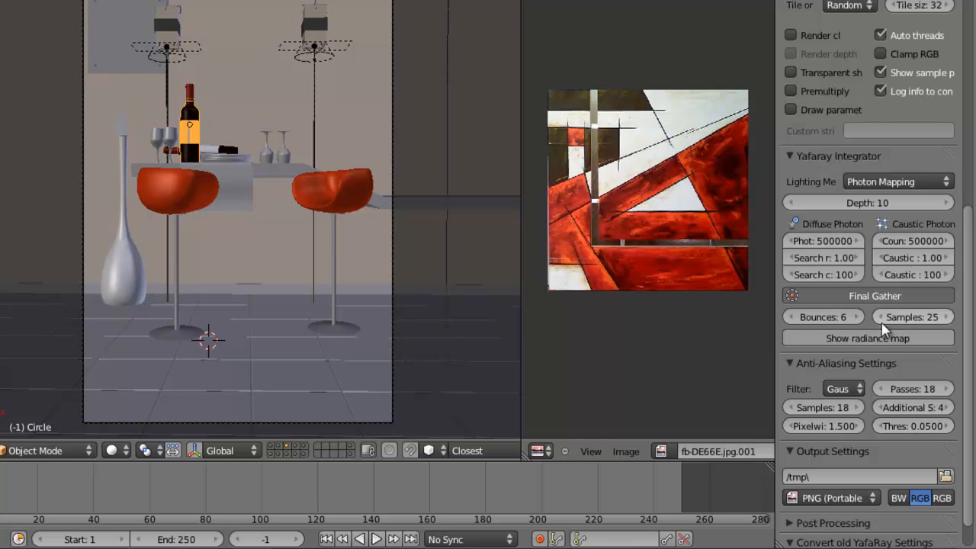
Step: Start a still render of the active scene in a widened render view, cancel it, and narrow the view again
{"action": "scroll", "coordinate": [869, 328], "scroll_direction": "up", "scroll_amount": 10}
{"action": "scroll", "coordinate": [875, 320], "scroll_direction": "up", "scroll_amount": 1}
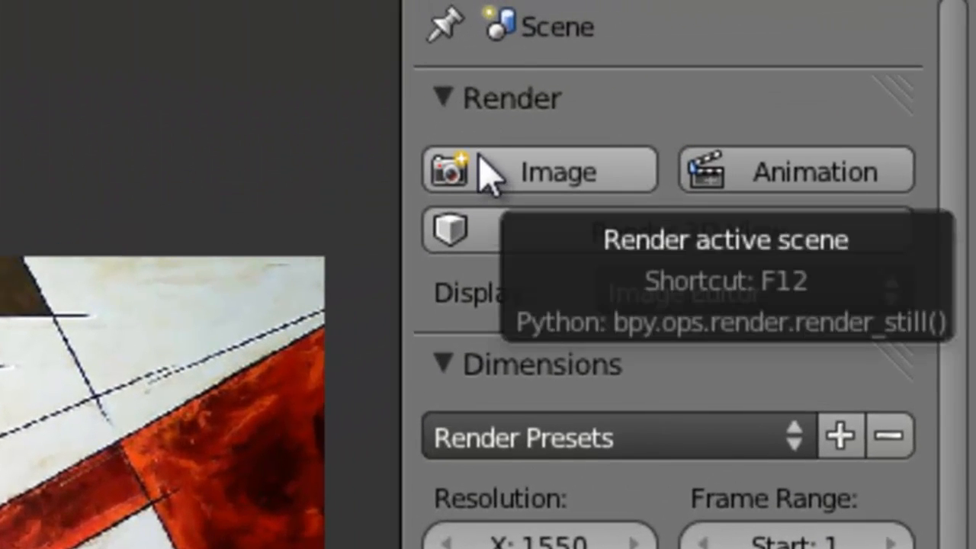
{"action": "left_click", "coordinate": [487, 174]}
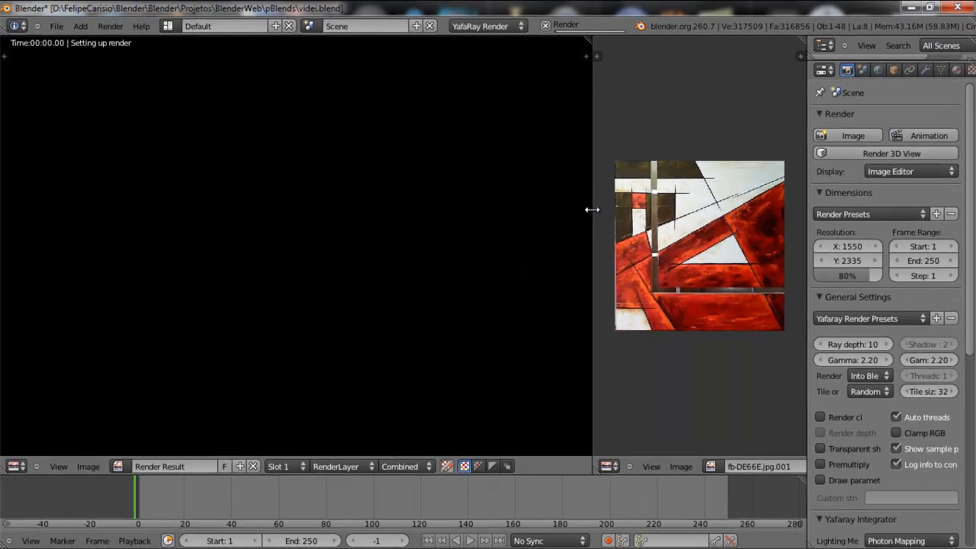
{"action": "left_click_drag", "start_coordinate": [591, 209], "coordinate": [785, 232]}
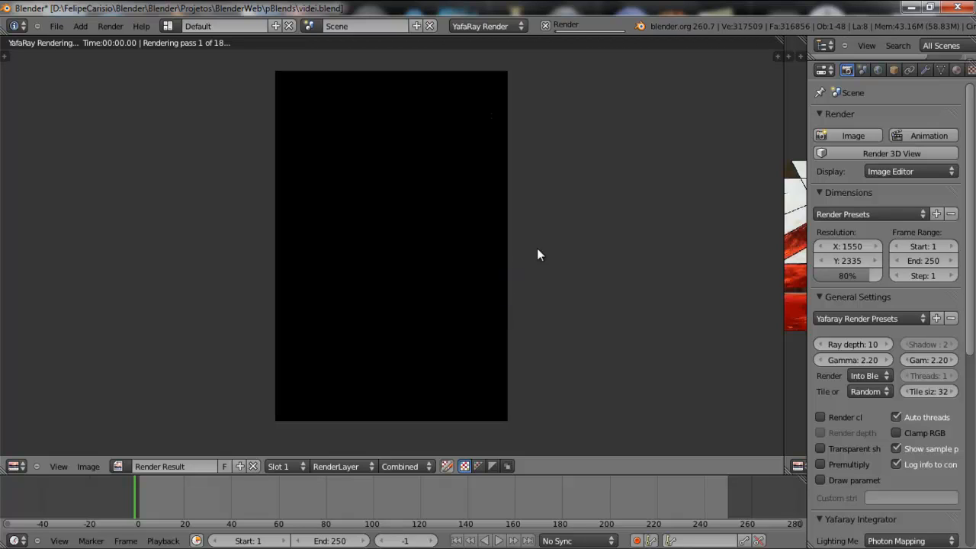
{"action": "key", "text": "Escape"}
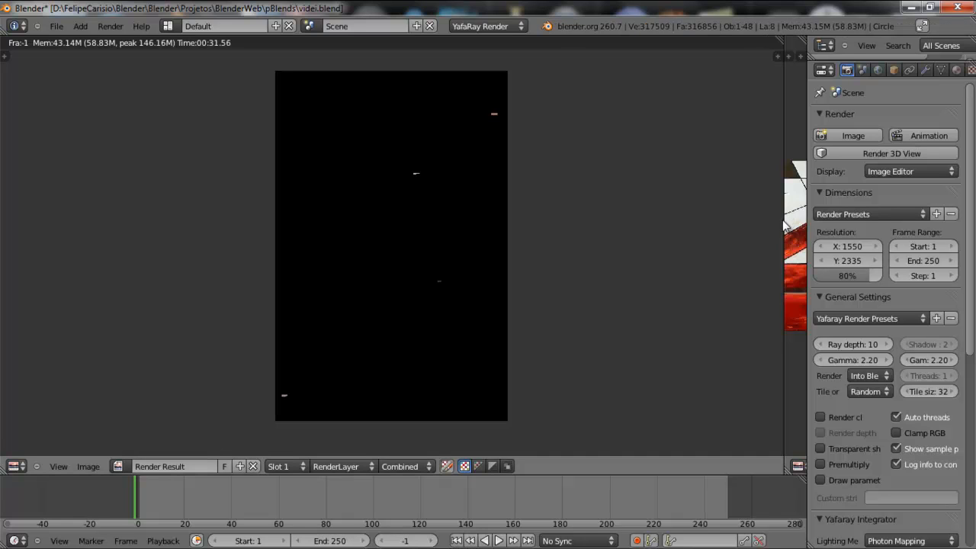
{"action": "left_click_drag", "start_coordinate": [781, 220], "coordinate": [543, 231]}
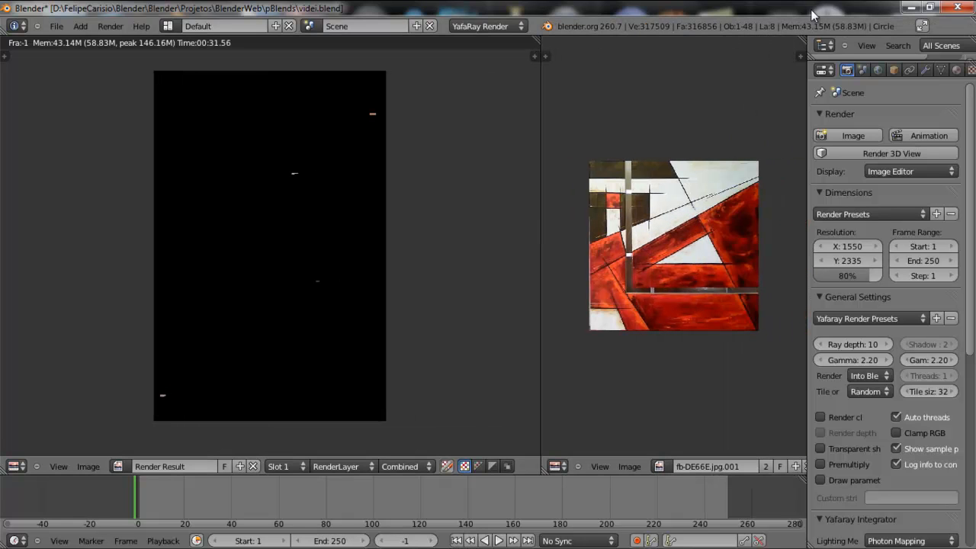
Step: Minimize Blender, open RENDERFIANL+POS.png in the photo viewer, and browse forward to Arealight.png
{"action": "left_click", "coordinate": [909, 7]}
{"action": "mouse_move", "coordinate": [430, 540]}
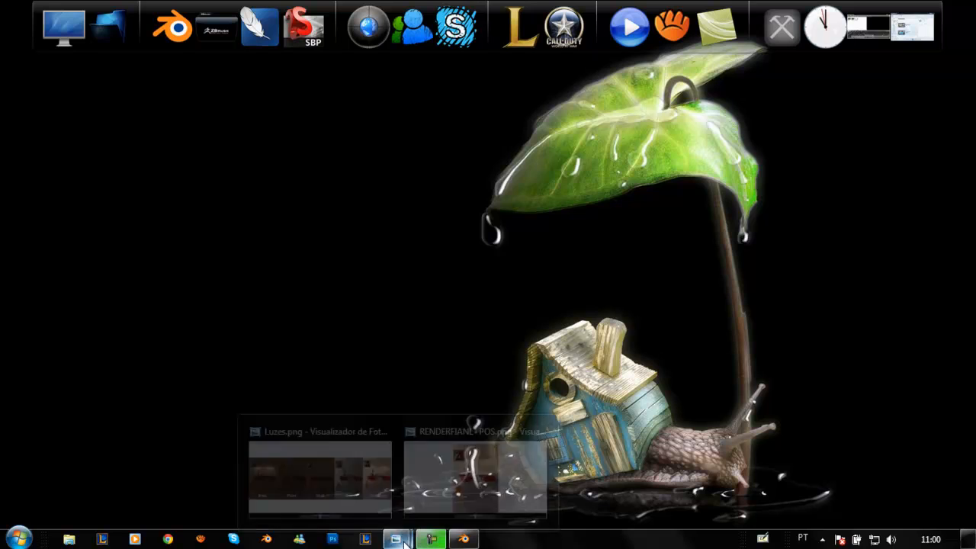
{"action": "left_click", "coordinate": [442, 475]}
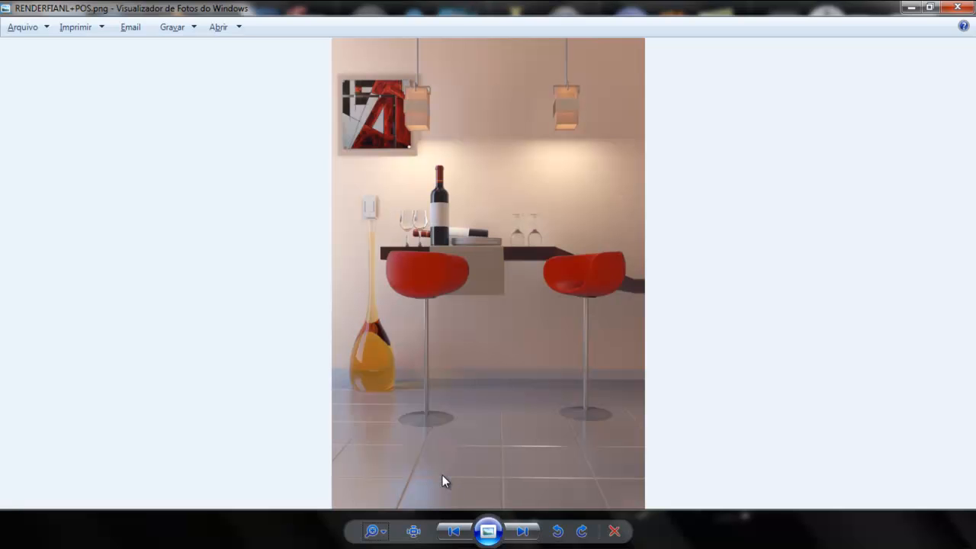
{"action": "left_click", "coordinate": [518, 535]}
{"action": "left_click", "coordinate": [521, 531]}
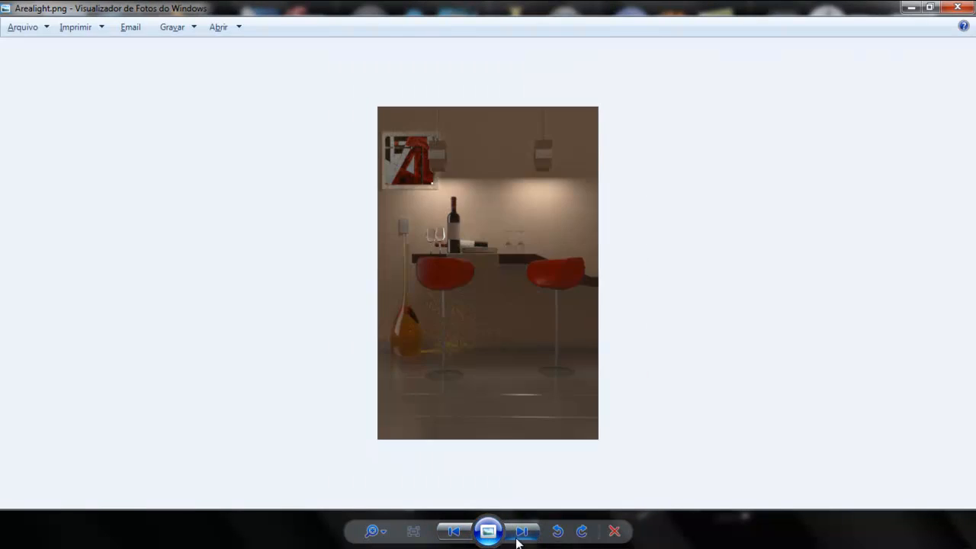
Step: Browse forward to Render+Sépia.png, go back to RENDEER.png to view the render, and close the photo viewer
{"action": "left_click", "coordinate": [521, 531]}
{"action": "left_click", "coordinate": [521, 531]}
{"action": "left_click", "coordinate": [521, 531]}
{"action": "left_click", "coordinate": [518, 534]}
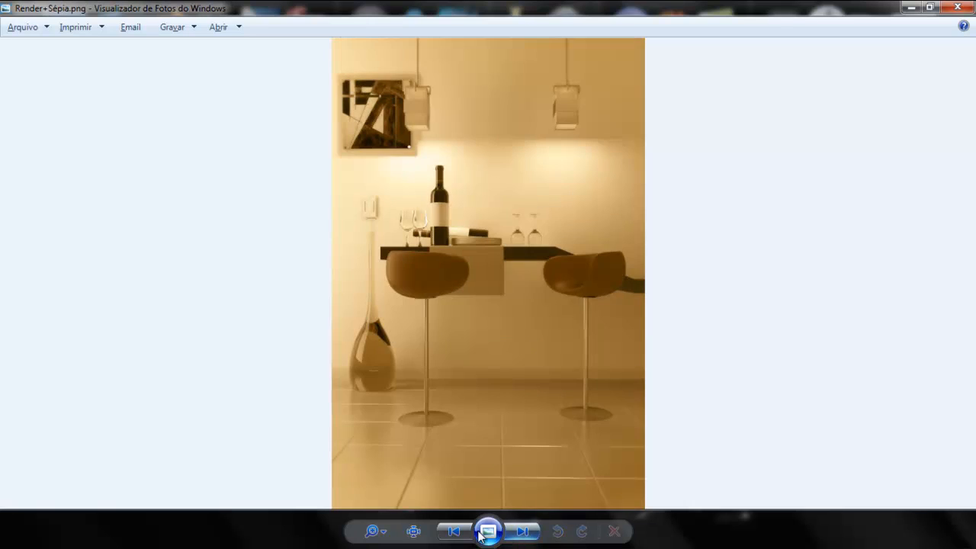
{"action": "left_click", "coordinate": [453, 532]}
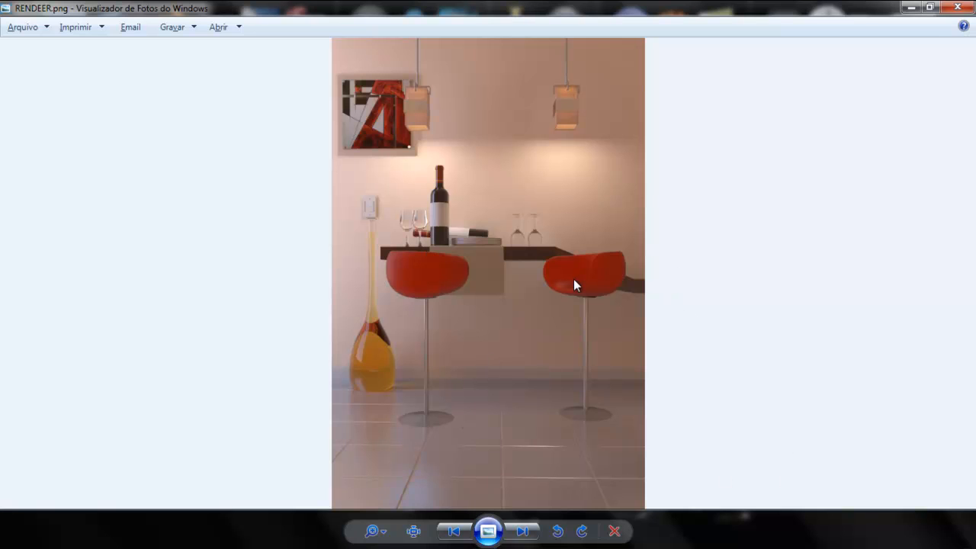
{"action": "left_click", "coordinate": [958, 7]}
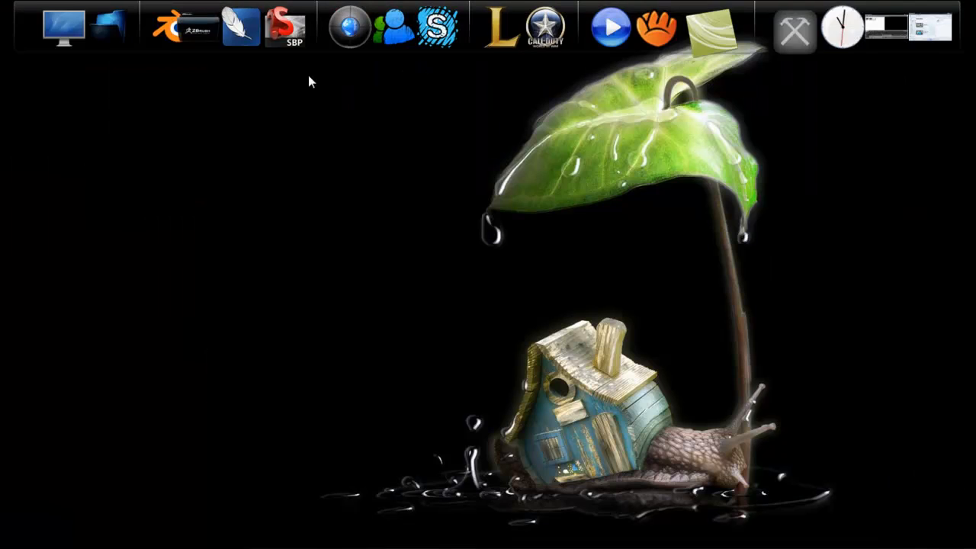
Step: Switch to Adobe Photoshop CS5 Extended and get past its trial window without quitting, with Luzes.png restored while it loads
{"action": "left_click", "coordinate": [255, 21]}
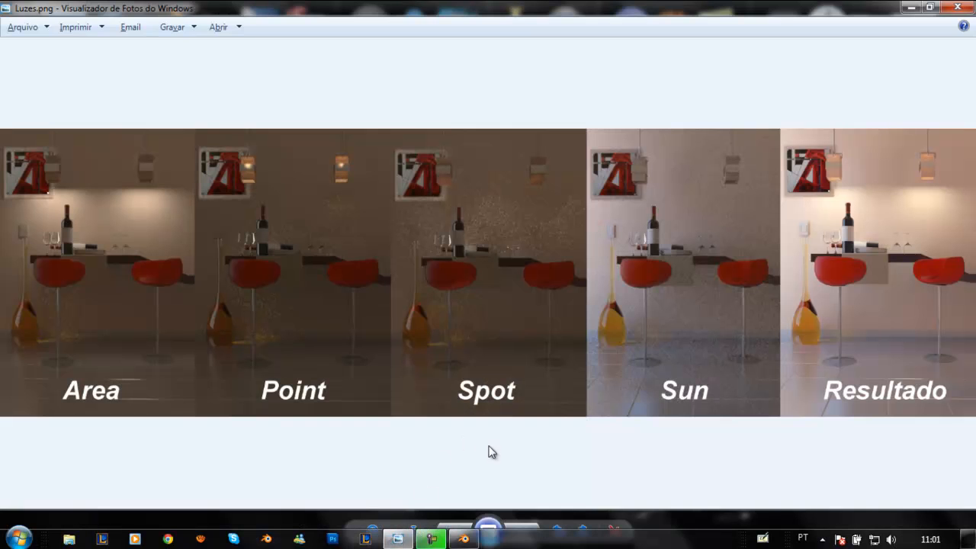
{"action": "left_click", "coordinate": [406, 539]}
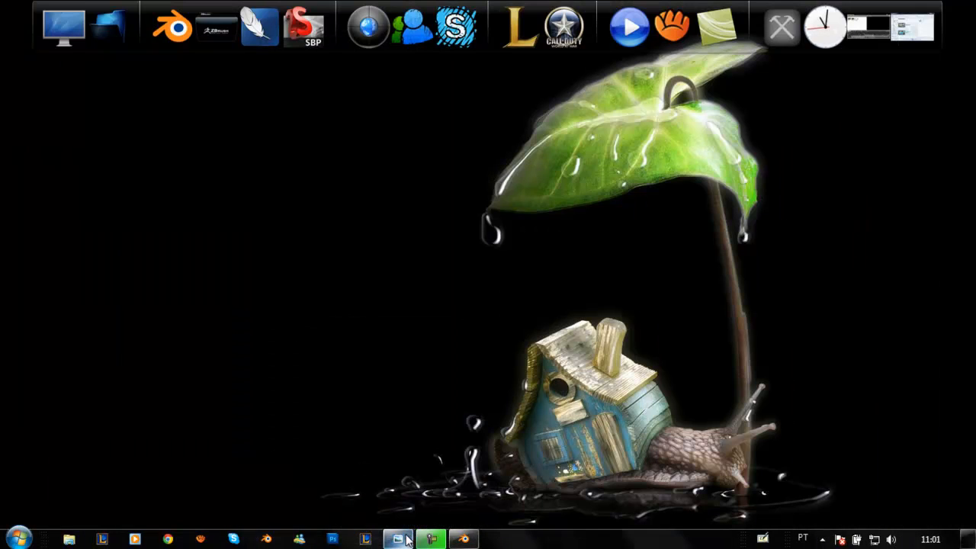
{"action": "left_click", "coordinate": [406, 539]}
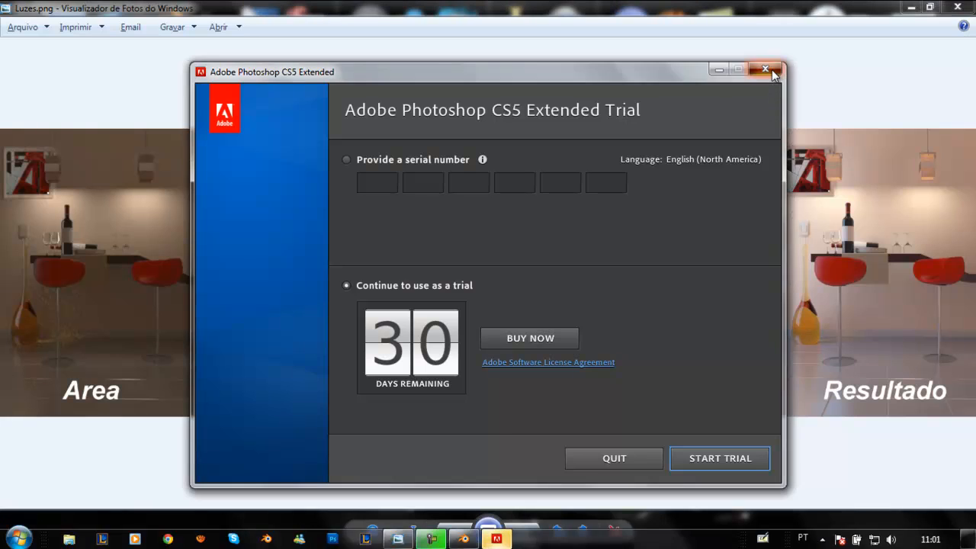
{"action": "left_click", "coordinate": [765, 69]}
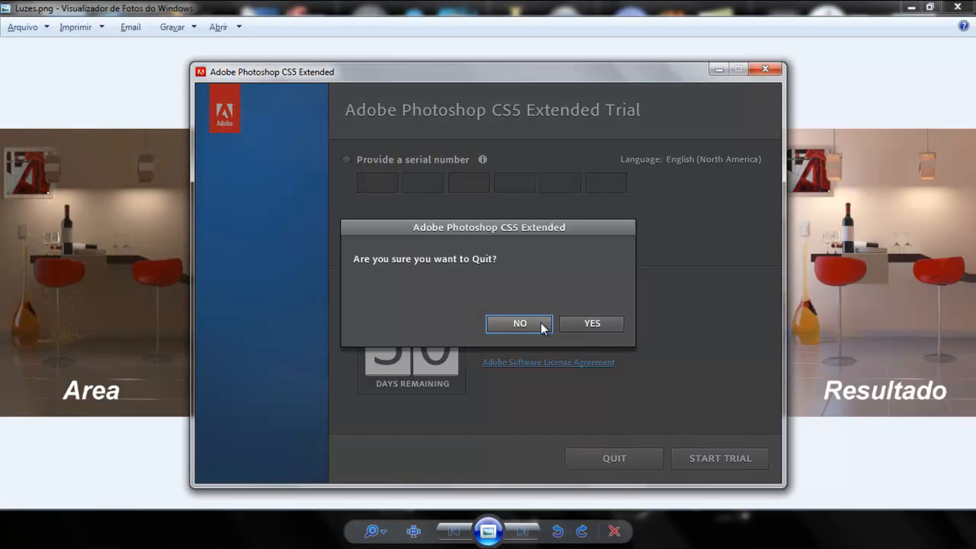
{"action": "left_click", "coordinate": [517, 324]}
{"action": "left_click", "coordinate": [766, 69]}
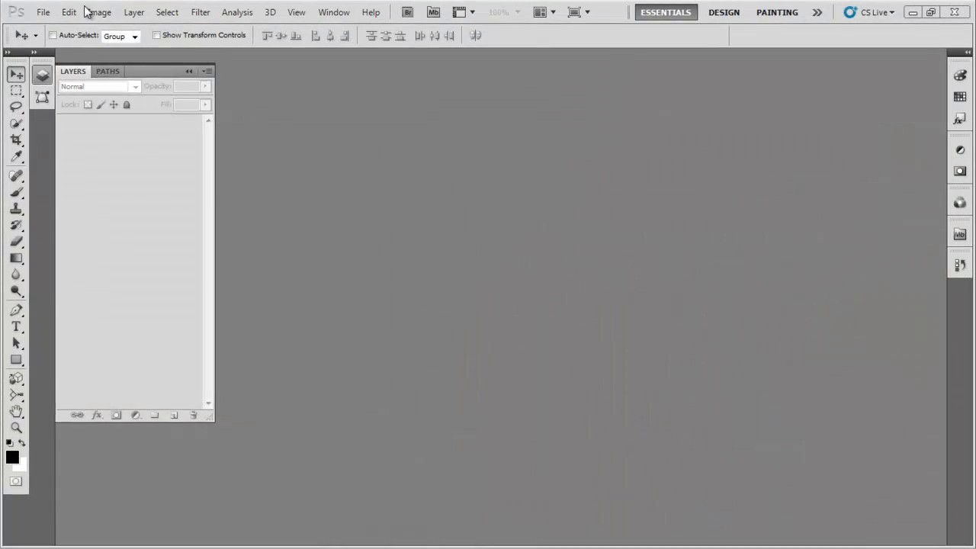
Step: Open RENDEER.png from the Renders folder and convert its Background into a regular layer
{"action": "left_click", "coordinate": [43, 12]}
{"action": "left_click", "coordinate": [58, 40]}
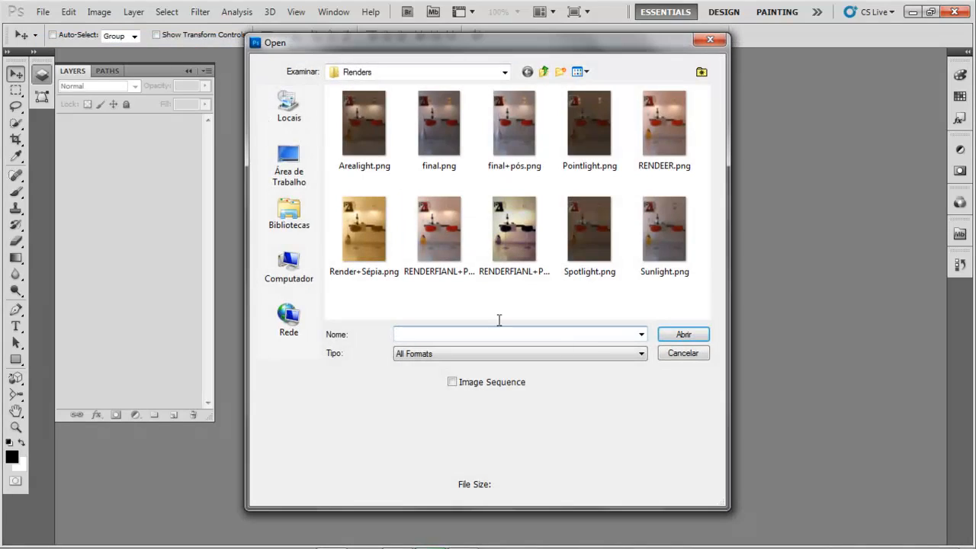
{"action": "left_click", "coordinate": [663, 125]}
{"action": "left_click", "coordinate": [678, 333]}
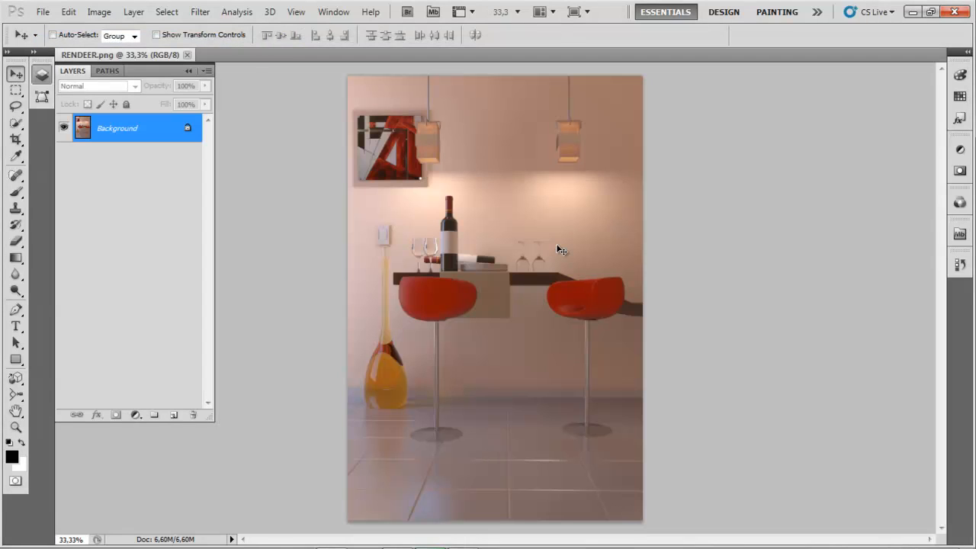
{"action": "double_click", "coordinate": [168, 128]}
{"action": "left_click", "coordinate": [592, 166]}
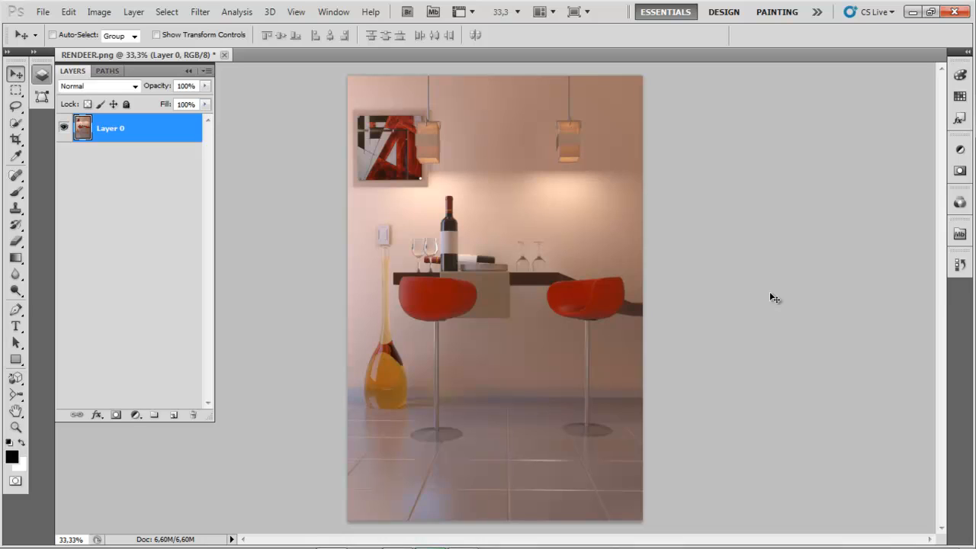
Step: Look over the available image adjustments, inspect the Color Balance options, and leave them without applying a change
{"action": "scroll", "coordinate": [770, 291], "scroll_direction": "up", "scroll_amount": 1, "text": "alt"}
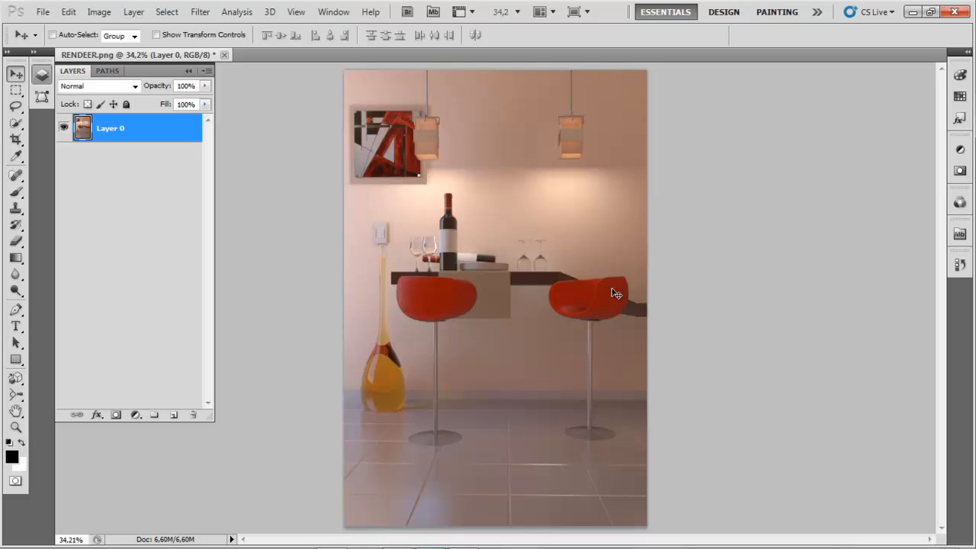
{"action": "left_click", "coordinate": [16, 91]}
{"action": "left_click", "coordinate": [16, 74]}
{"action": "left_click", "coordinate": [69, 11]}
{"action": "mouse_move", "coordinate": [99, 12]}
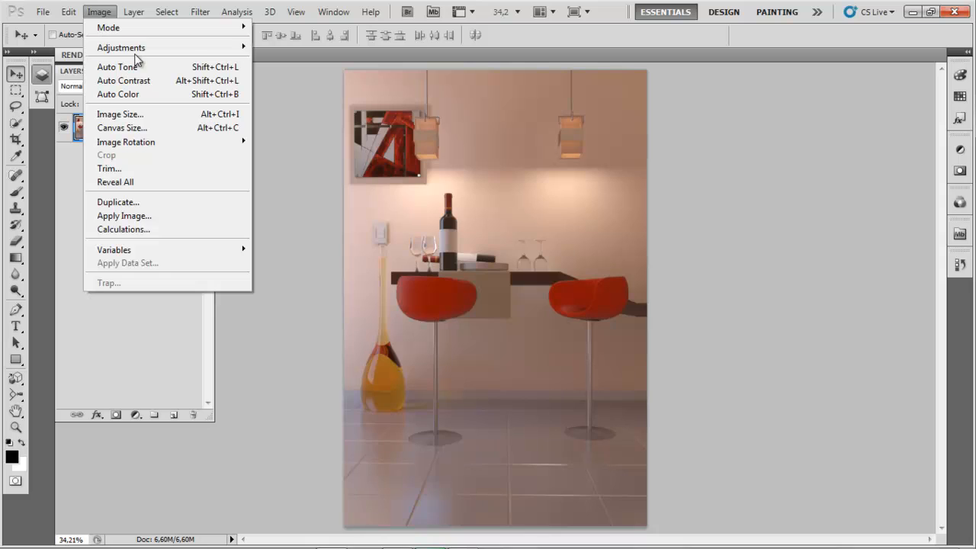
{"action": "mouse_move", "coordinate": [140, 47]}
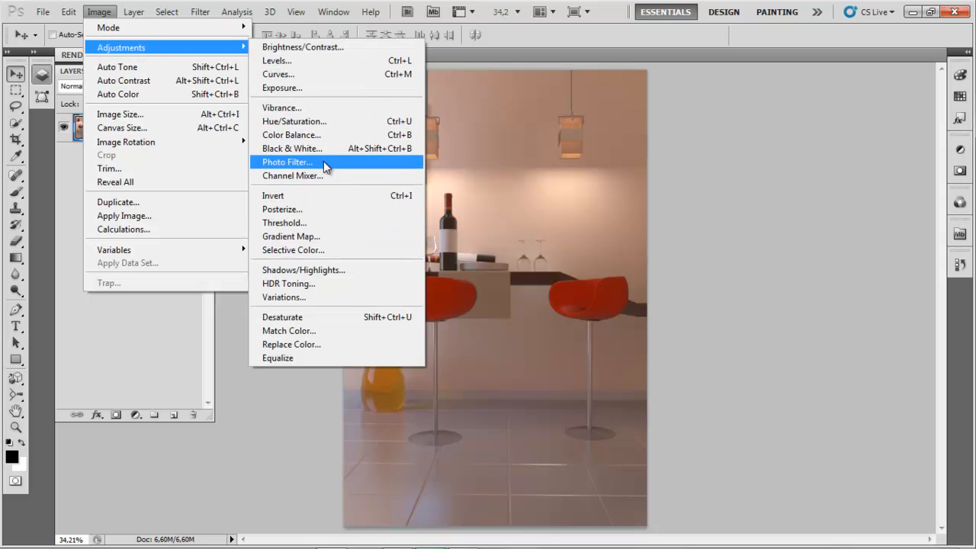
{"action": "mouse_move", "coordinate": [68, 12]}
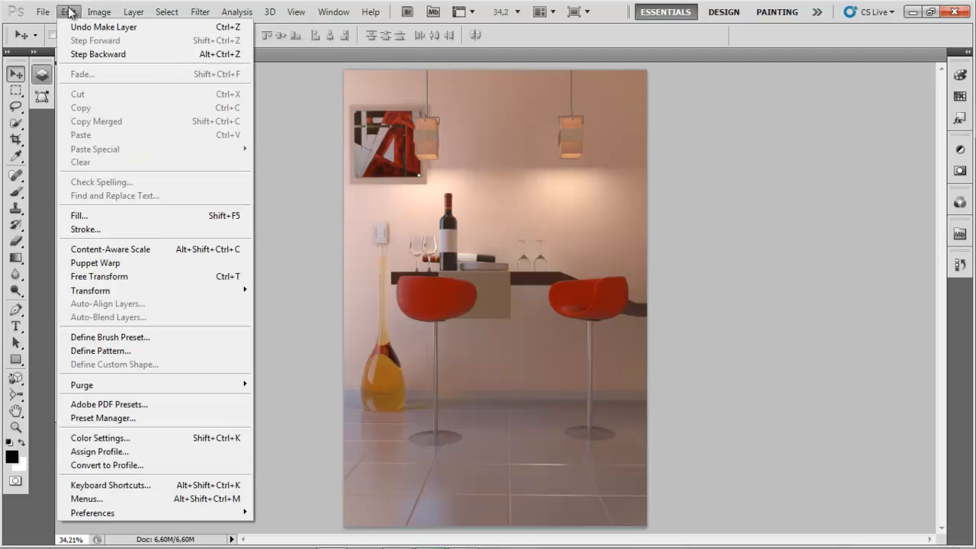
{"action": "mouse_move", "coordinate": [169, 50]}
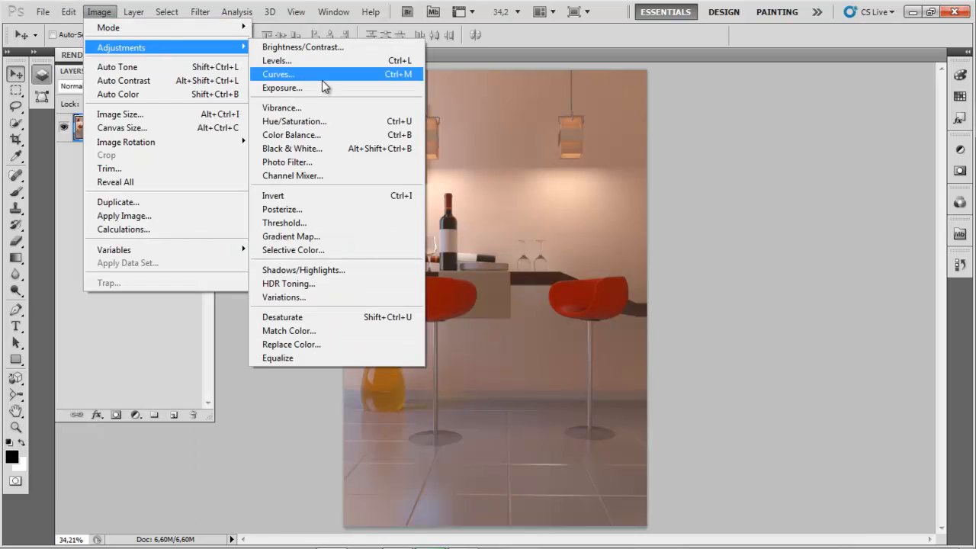
{"action": "left_click", "coordinate": [334, 134]}
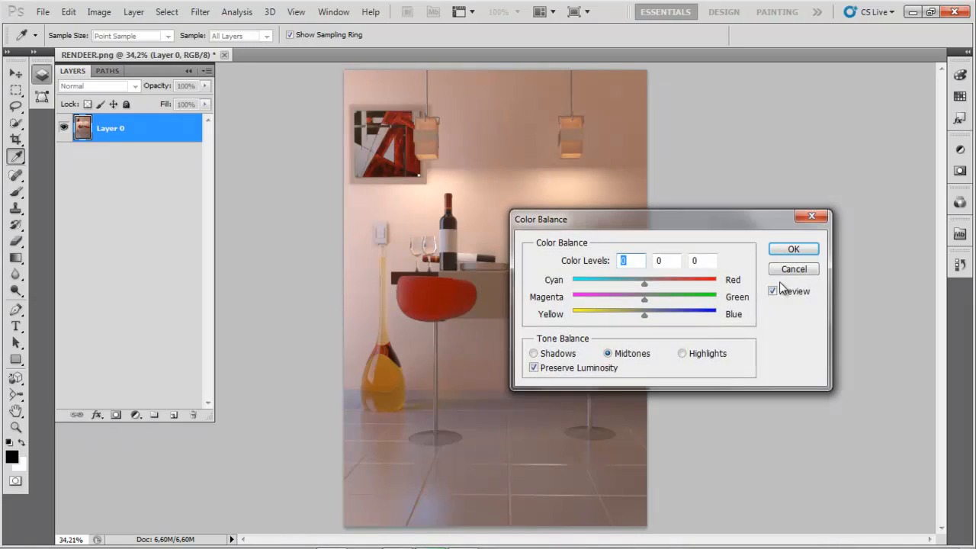
{"action": "left_click", "coordinate": [793, 269]}
{"action": "key", "text": "v"}
Step: Inspect the Hue/Saturation and Levels adjustments for the render layer, leaving each without applying a change
{"action": "left_click", "coordinate": [100, 12]}
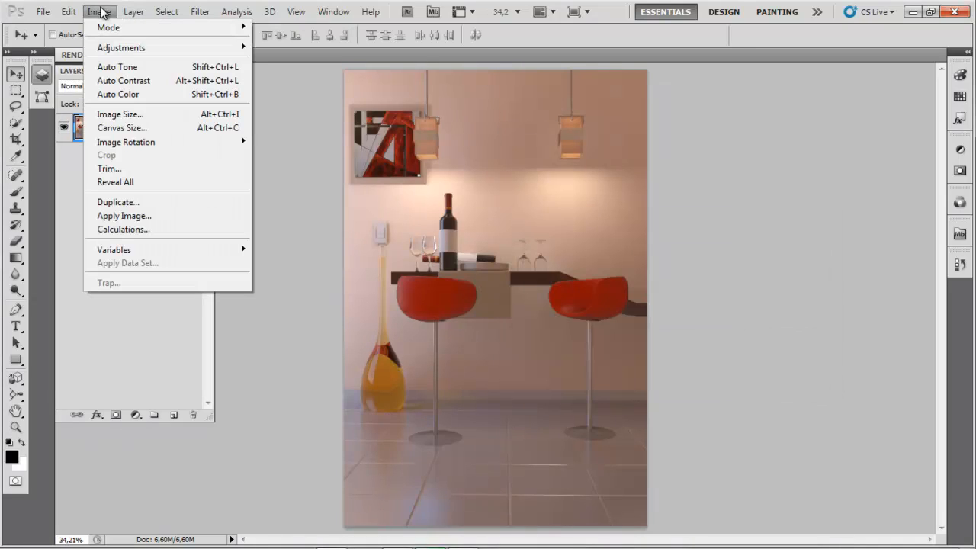
{"action": "mouse_move", "coordinate": [140, 50]}
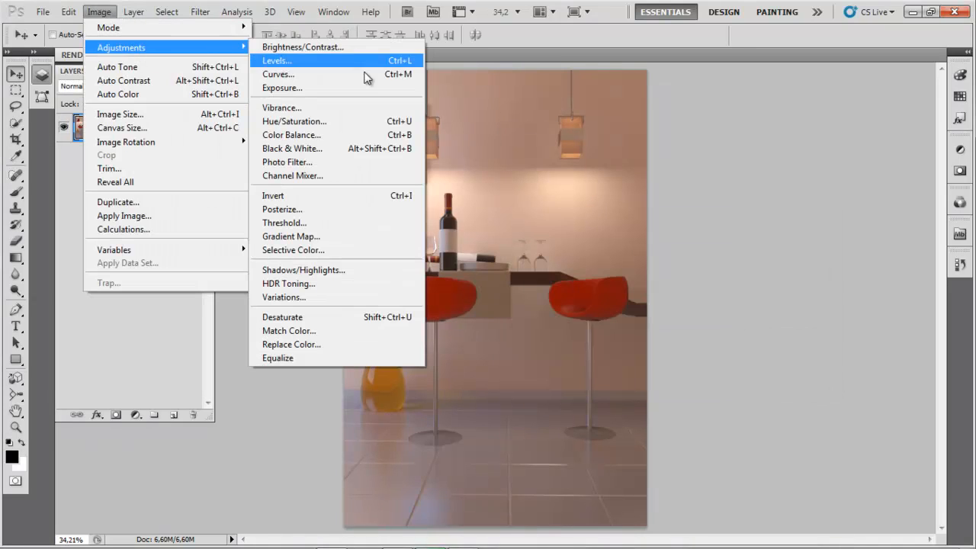
{"action": "left_click", "coordinate": [365, 121]}
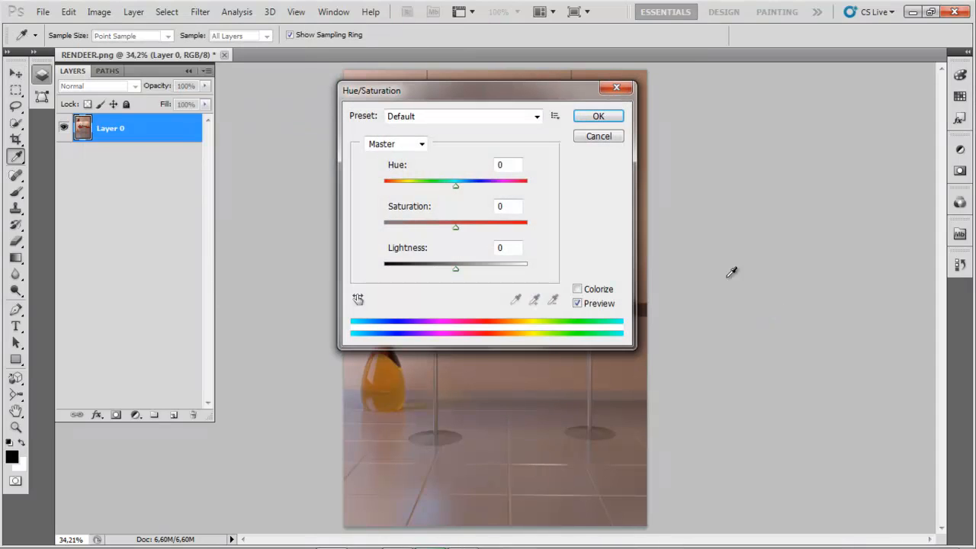
{"action": "left_click", "coordinate": [616, 87]}
{"action": "key", "text": "v"}
{"action": "left_click", "coordinate": [100, 11]}
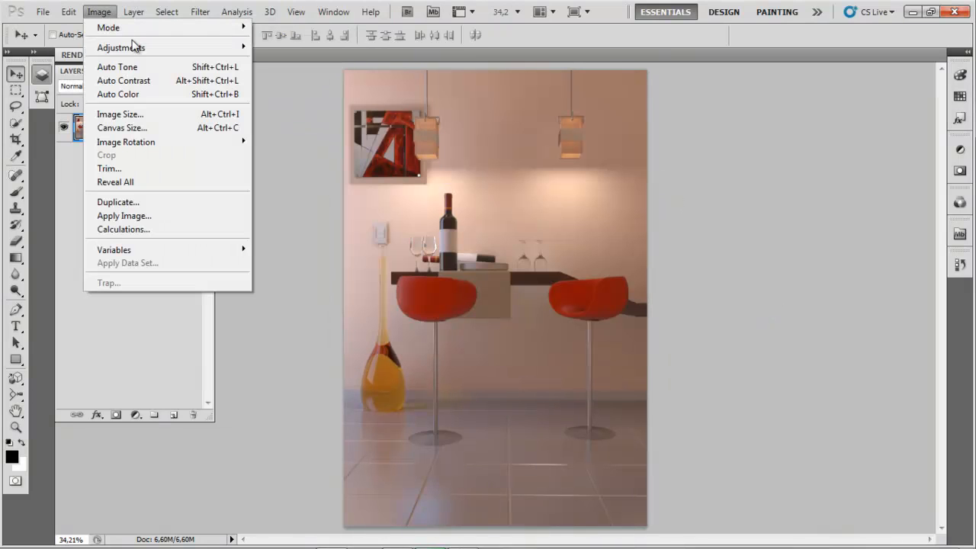
{"action": "mouse_move", "coordinate": [134, 48]}
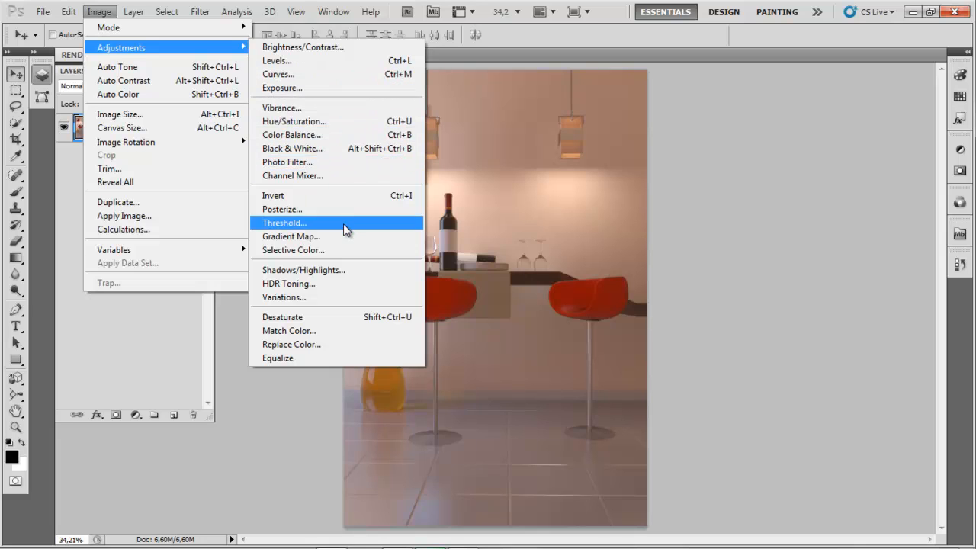
{"action": "left_click", "coordinate": [319, 60]}
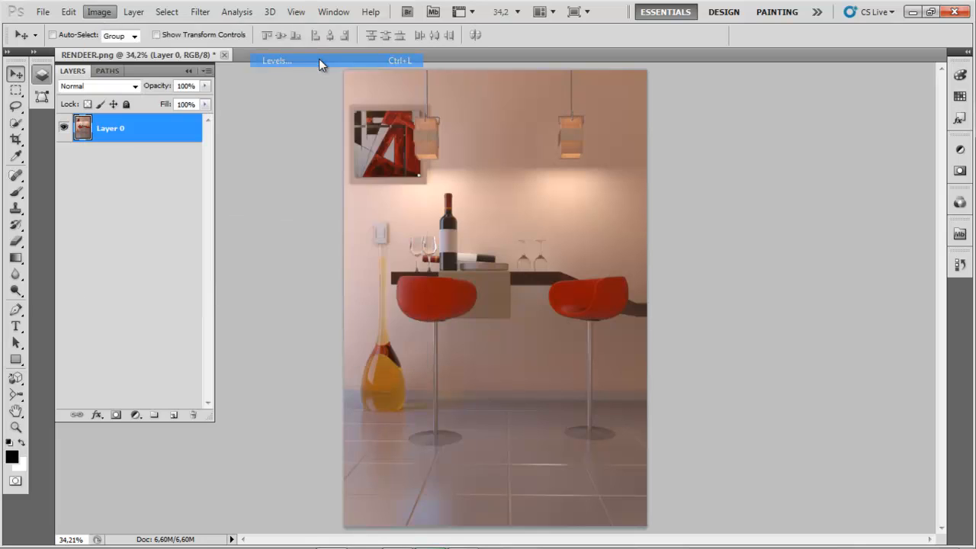
{"action": "left_click", "coordinate": [617, 82]}
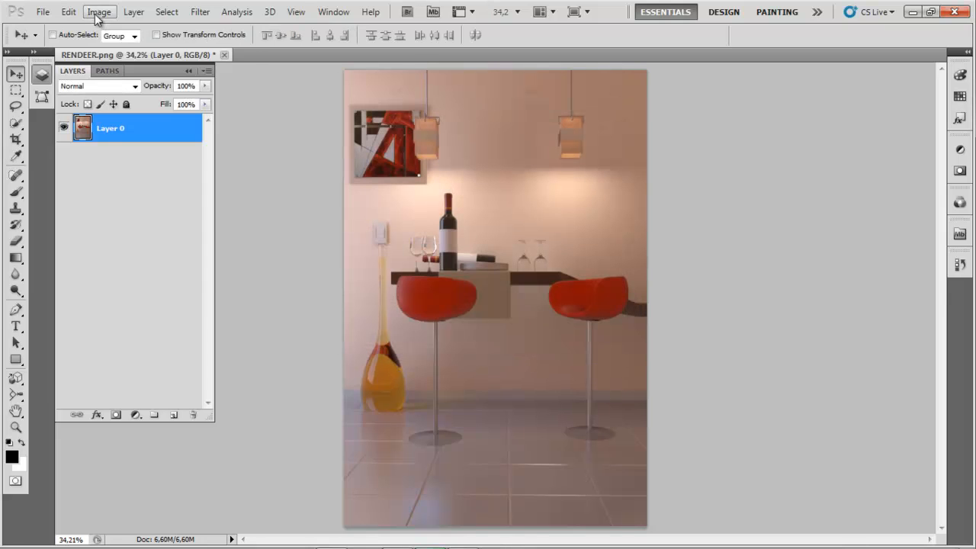
Step: Brighten the render with an RGB Curves adjustment, adding a shadow point and raising the midpoint at input 127 to output 149
{"action": "left_click", "coordinate": [98, 12]}
{"action": "mouse_move", "coordinate": [137, 47]}
{"action": "left_click", "coordinate": [305, 72]}
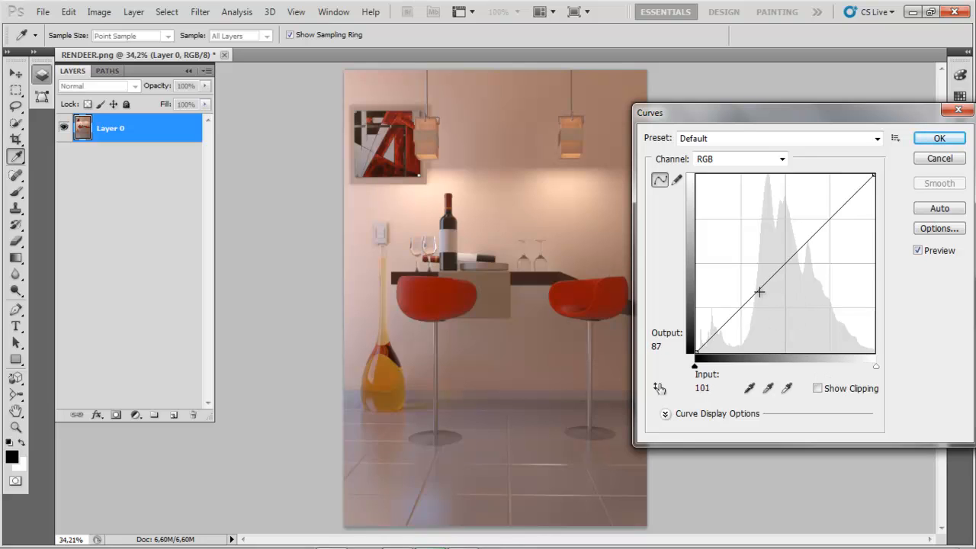
{"action": "left_click_drag", "start_coordinate": [747, 301], "coordinate": [745, 292]}
{"action": "mouse_move", "coordinate": [785, 262]}
{"action": "left_mouse_down"}
{"action": "mouse_move", "coordinate": [793, 259]}
{"action": "mouse_move", "coordinate": [788, 245]}
{"action": "mouse_move", "coordinate": [784, 252]}
{"action": "left_mouse_up"}
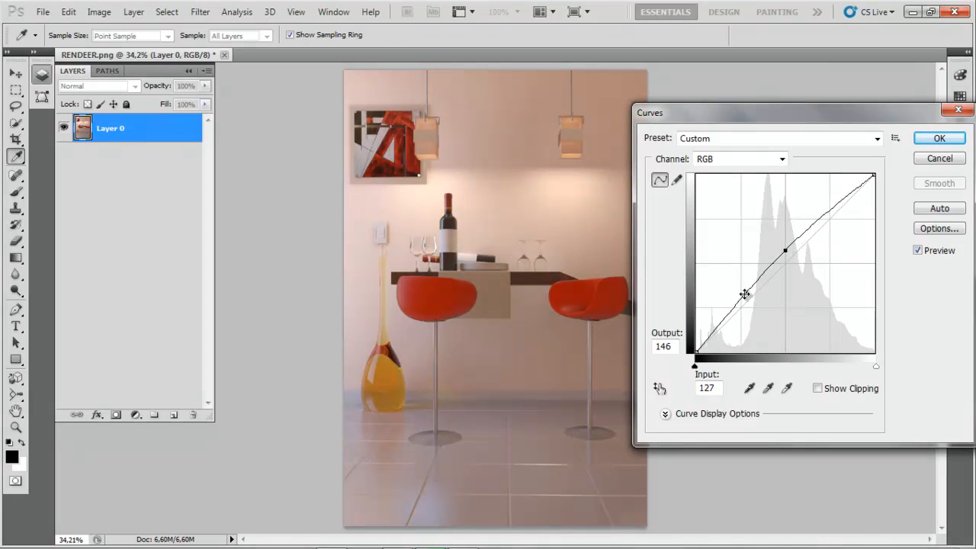
{"action": "left_click_drag", "start_coordinate": [744, 293], "coordinate": [746, 298]}
{"action": "left_click", "coordinate": [784, 248]}
{"action": "left_click_drag", "start_coordinate": [784, 247], "coordinate": [784, 248]}
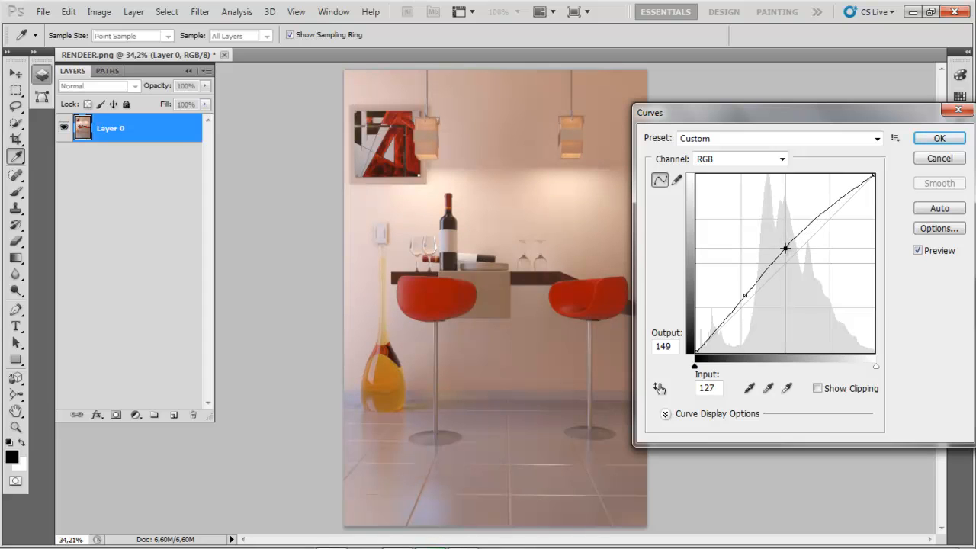
{"action": "left_click", "coordinate": [938, 138]}
Step: Undo and redo the Curves adjustment to compare the render before and after, ending with the adjustment applied
{"action": "key", "text": "ctrl+z"}
{"action": "key", "text": "ctrl+z"}
{"action": "key", "text": "ctrl+z"}
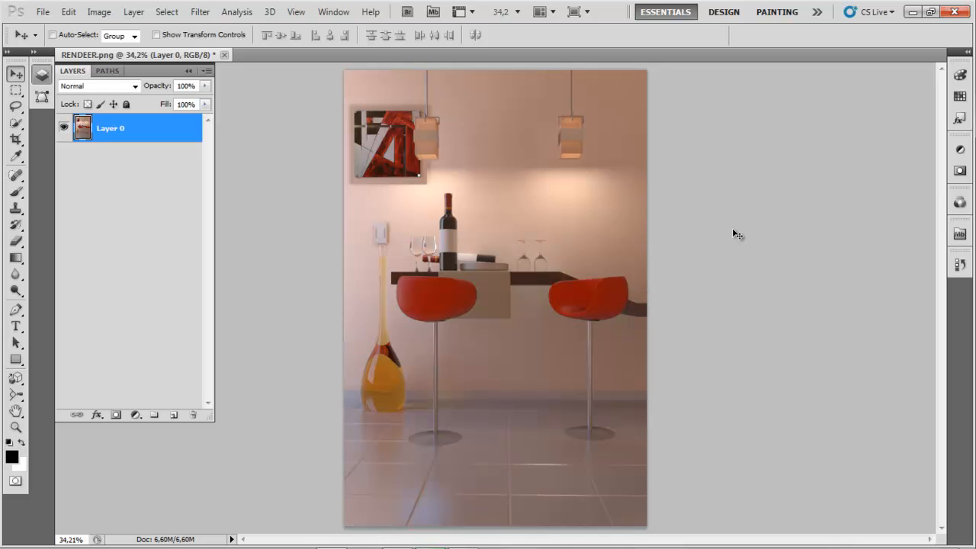
{"action": "key", "text": "ctrl+z"}
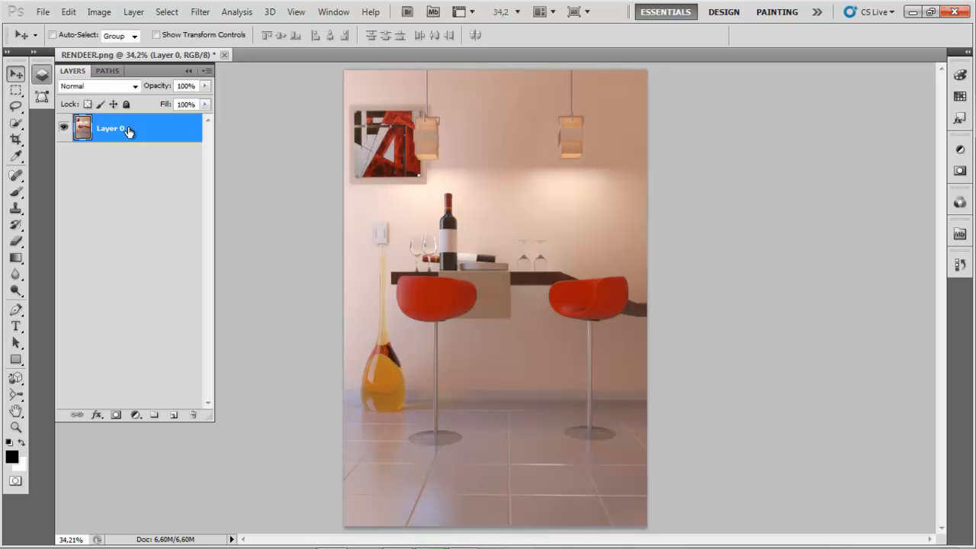
Step: Duplicate Layer 0 and shift the copy's midtones with Color Balance to -22 on Cyan–Red and +7 on Yellow–Blue
{"action": "left_click_drag", "start_coordinate": [127, 131], "coordinate": [174, 416]}
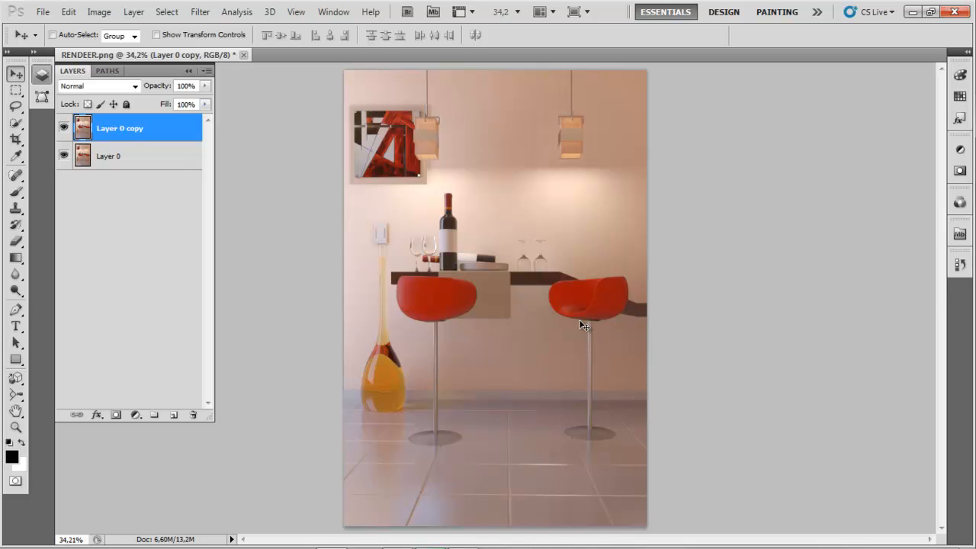
{"action": "left_click", "coordinate": [99, 11]}
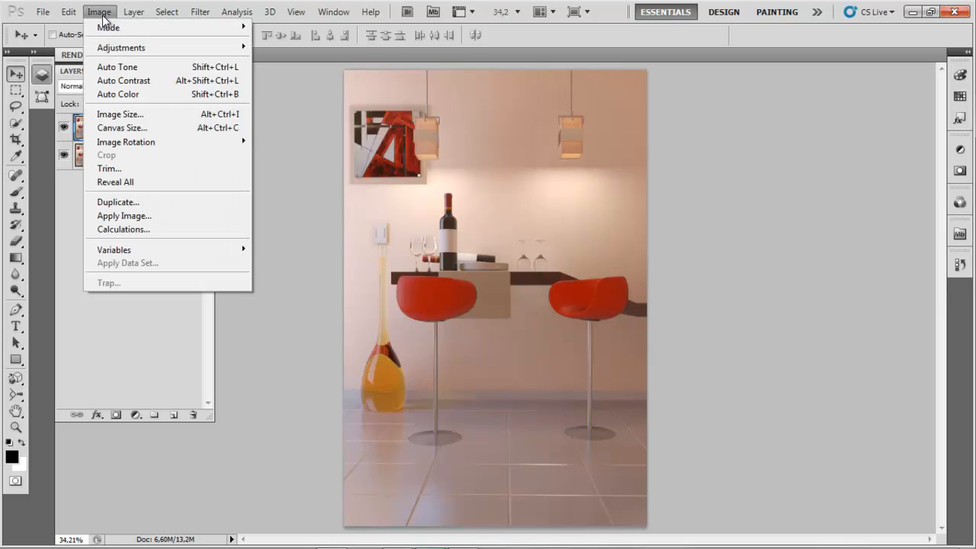
{"action": "mouse_move", "coordinate": [118, 50]}
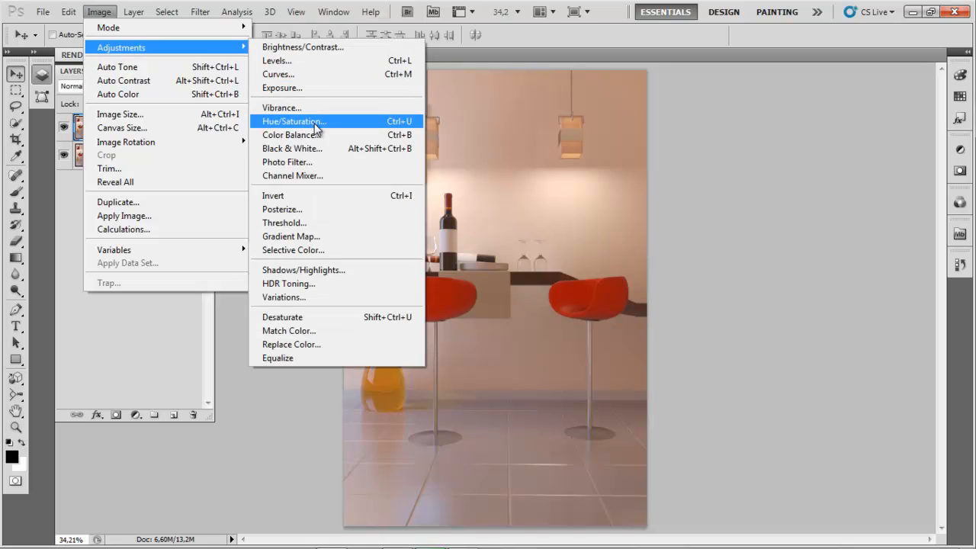
{"action": "left_click", "coordinate": [292, 135]}
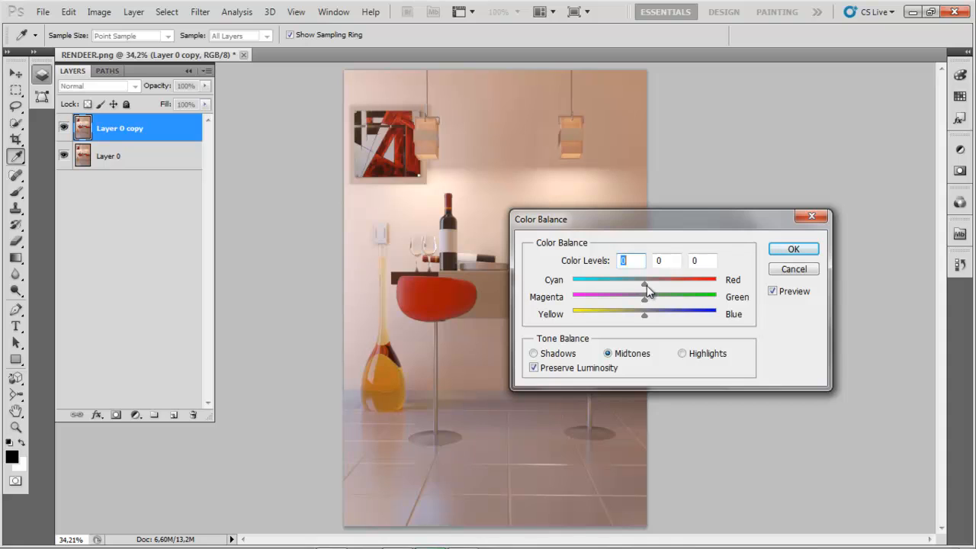
{"action": "left_click_drag", "start_coordinate": [647, 222], "coordinate": [747, 177]}
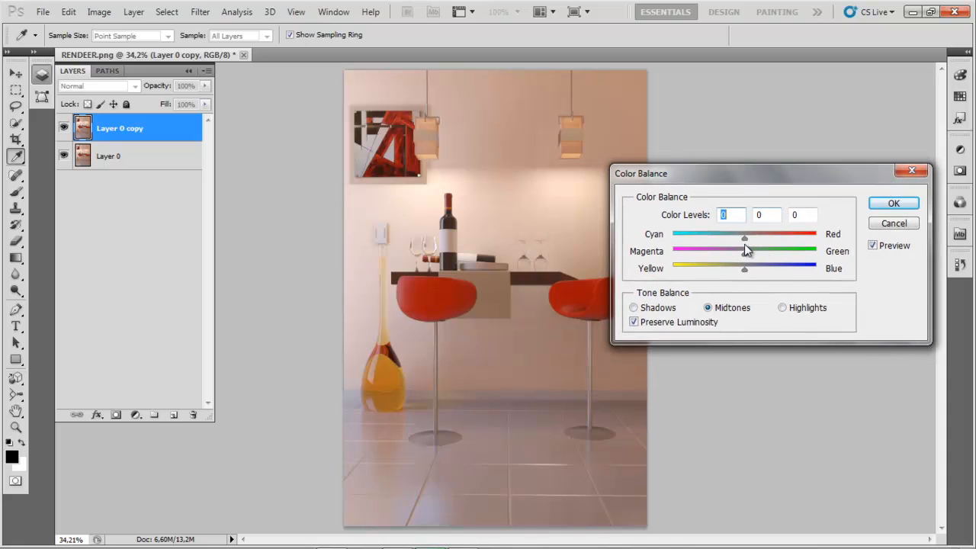
{"action": "left_click_drag", "start_coordinate": [736, 241], "coordinate": [752, 281]}
Step: Set the Color Balance highlights to -19 on Yellow–Blue and raise the midtones to +11 on Yellow–Blue
{"action": "left_click", "coordinate": [785, 309]}
{"action": "left_click_drag", "start_coordinate": [744, 274], "coordinate": [732, 275]}
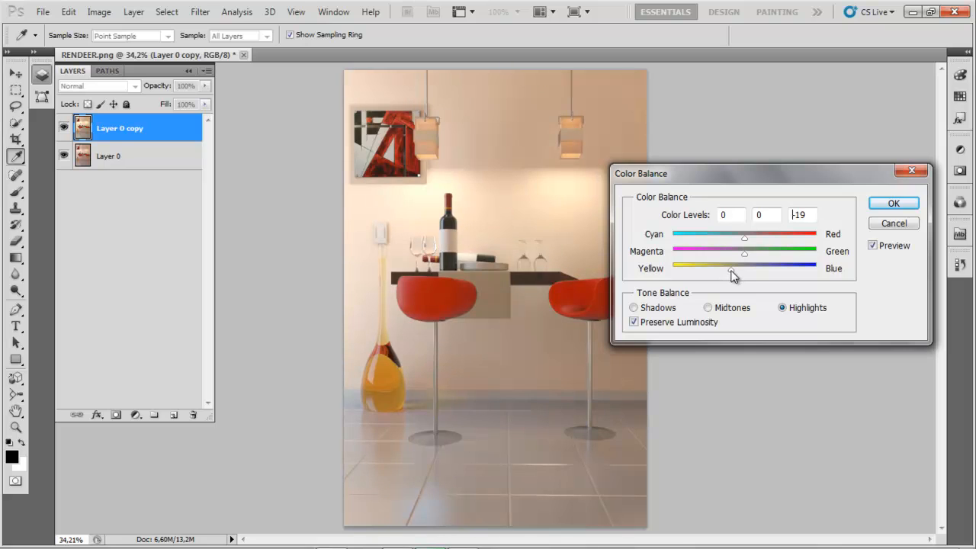
{"action": "left_click", "coordinate": [708, 307]}
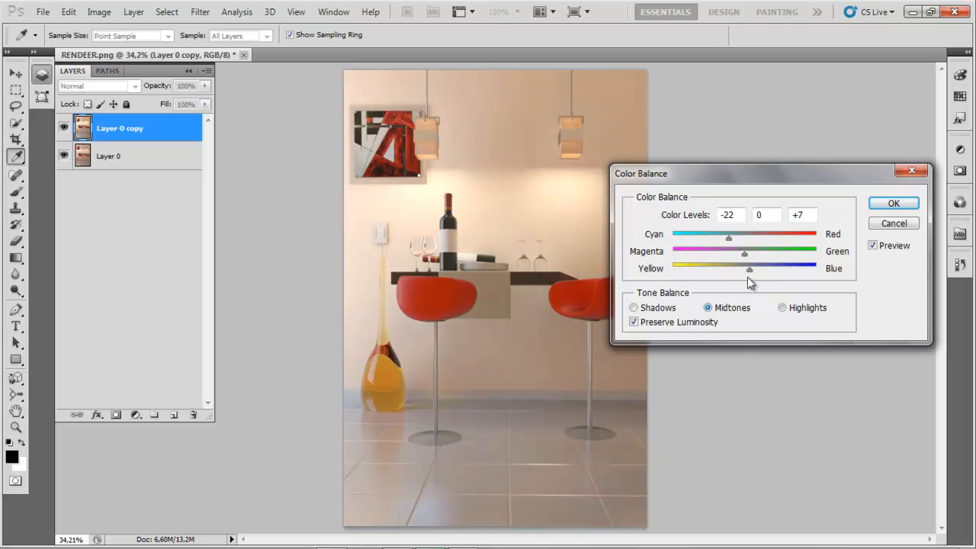
{"action": "left_click_drag", "start_coordinate": [749, 274], "coordinate": [754, 276]}
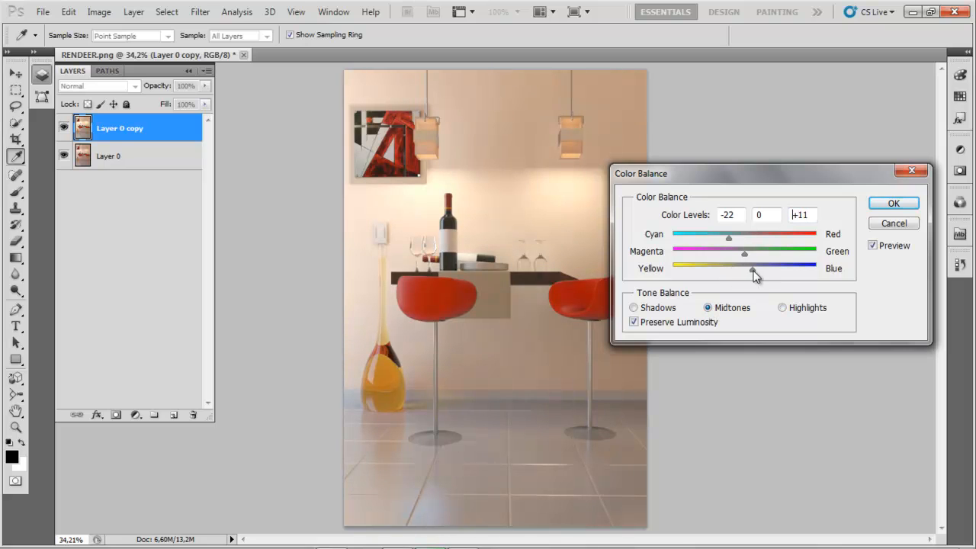
Step: Set the Color Balance shadows to -7 on Cyan–Red and +3 on Yellow–Blue, and apply the adjustment
{"action": "left_click", "coordinate": [651, 308]}
{"action": "mouse_move", "coordinate": [747, 270]}
{"action": "left_mouse_down"}
{"action": "mouse_move", "coordinate": [741, 275]}
{"action": "mouse_move", "coordinate": [757, 277]}
{"action": "mouse_move", "coordinate": [748, 281]}
{"action": "left_mouse_up"}
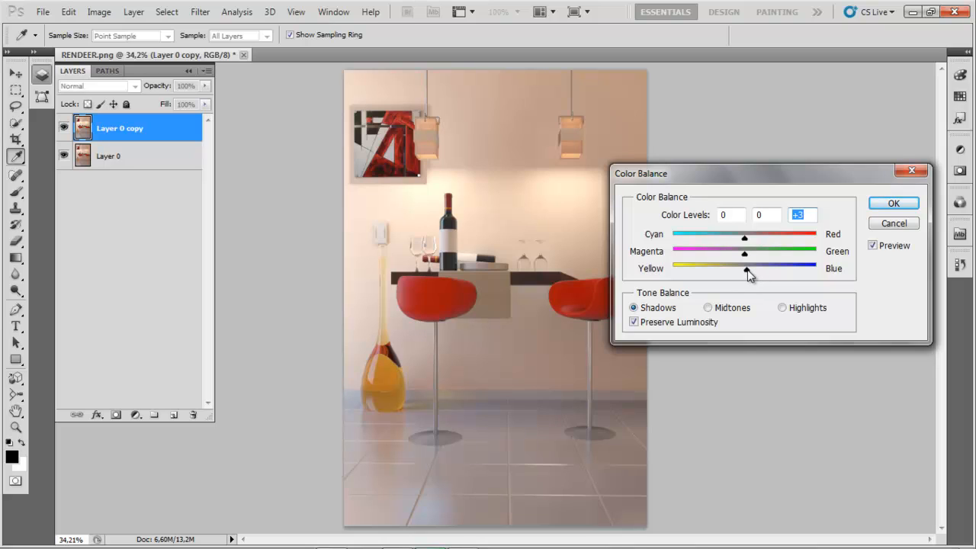
{"action": "left_click_drag", "start_coordinate": [748, 275], "coordinate": [750, 276]}
{"action": "left_click", "coordinate": [747, 270]}
{"action": "left_click_drag", "start_coordinate": [733, 236], "coordinate": [738, 238]}
{"action": "left_click", "coordinate": [893, 203]}
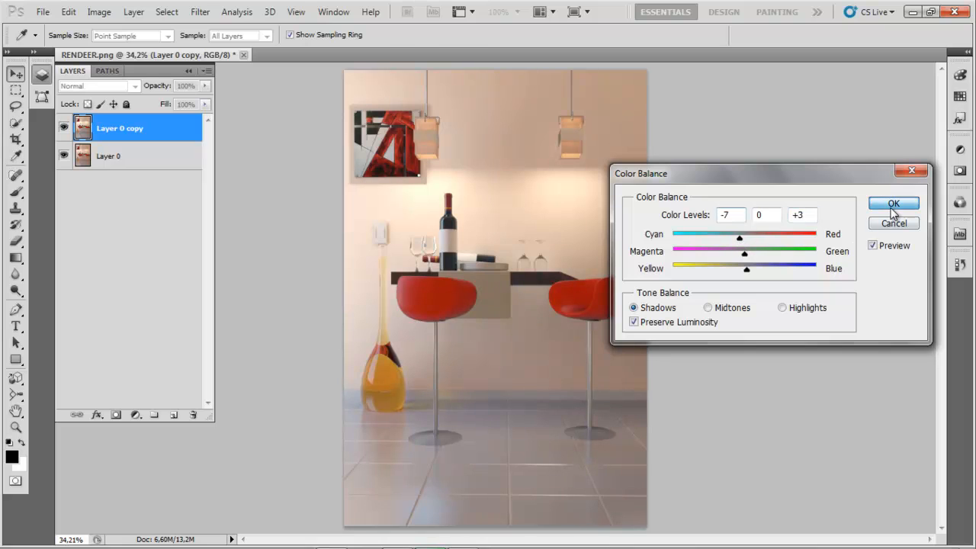
Step: Compare the render before and after the color correction by repeatedly hiding and showing Layer 0 copy, leaving it shown
{"action": "left_click", "coordinate": [64, 128]}
{"action": "left_click", "coordinate": [64, 128]}
{"action": "left_click", "coordinate": [64, 128]}
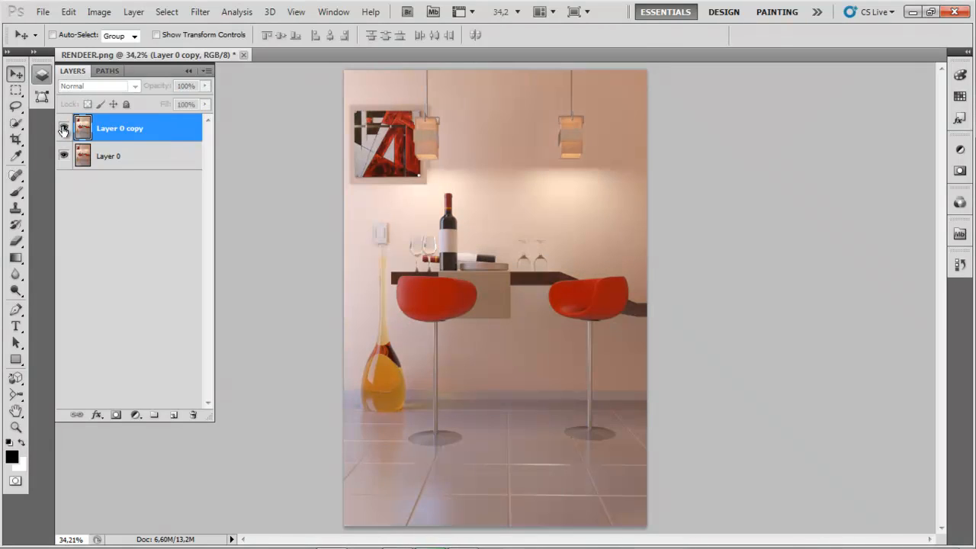
{"action": "left_click", "coordinate": [63, 128]}
{"action": "left_click", "coordinate": [63, 128]}
{"action": "left_click", "coordinate": [64, 128]}
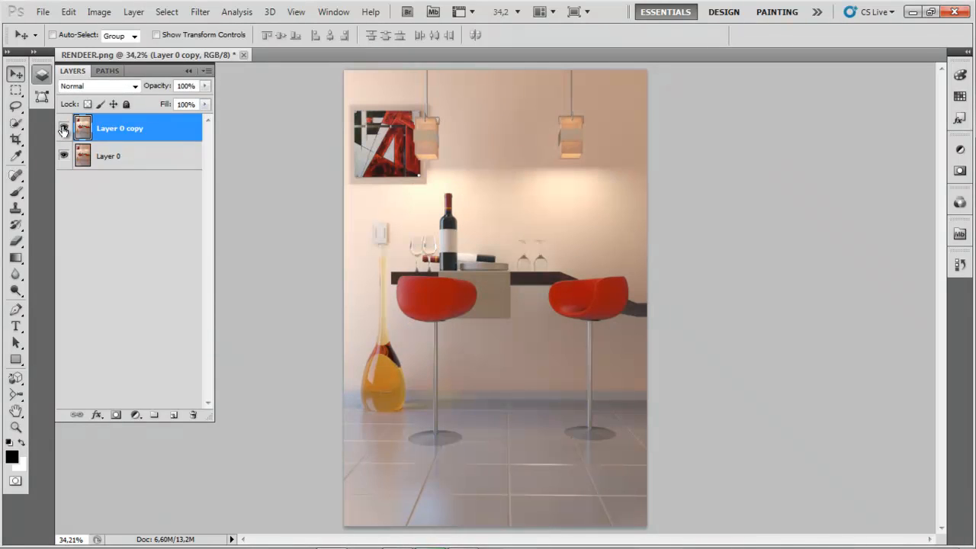
{"action": "left_click", "coordinate": [63, 128]}
{"action": "left_click", "coordinate": [63, 128]}
{"action": "left_click", "coordinate": [63, 128]}
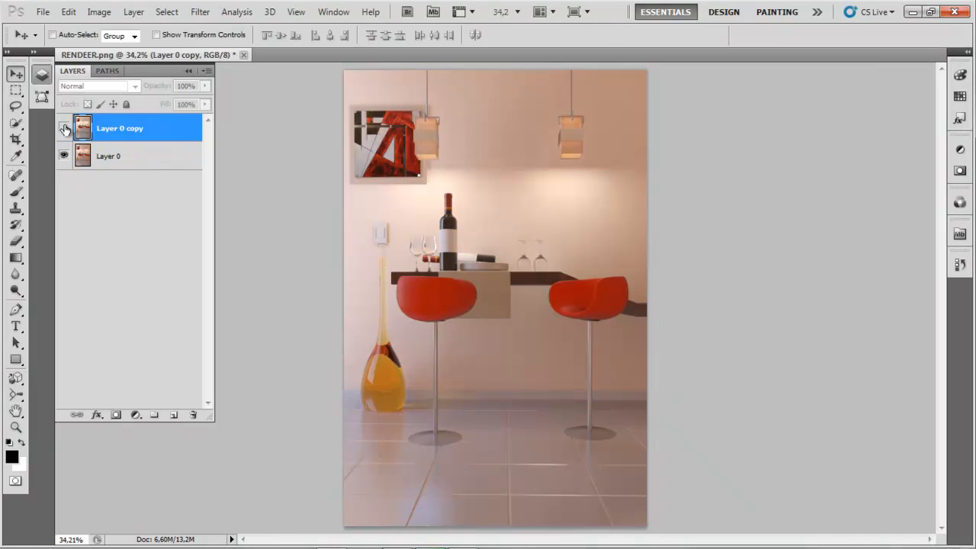
{"action": "left_click", "coordinate": [63, 128]}
Step: Inspect the Hue/Saturation adjustment for Layer 0 copy
{"action": "left_click", "coordinate": [100, 12]}
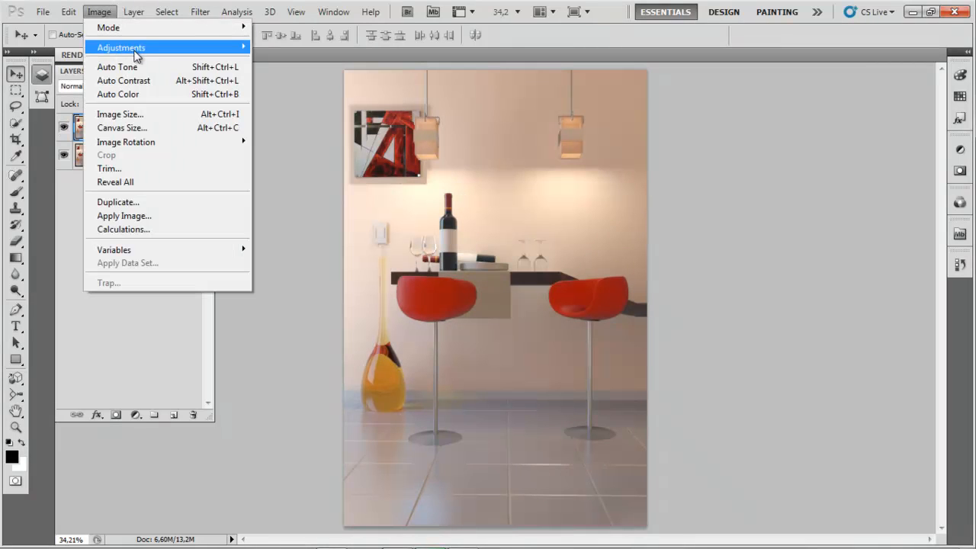
{"action": "mouse_move", "coordinate": [135, 53]}
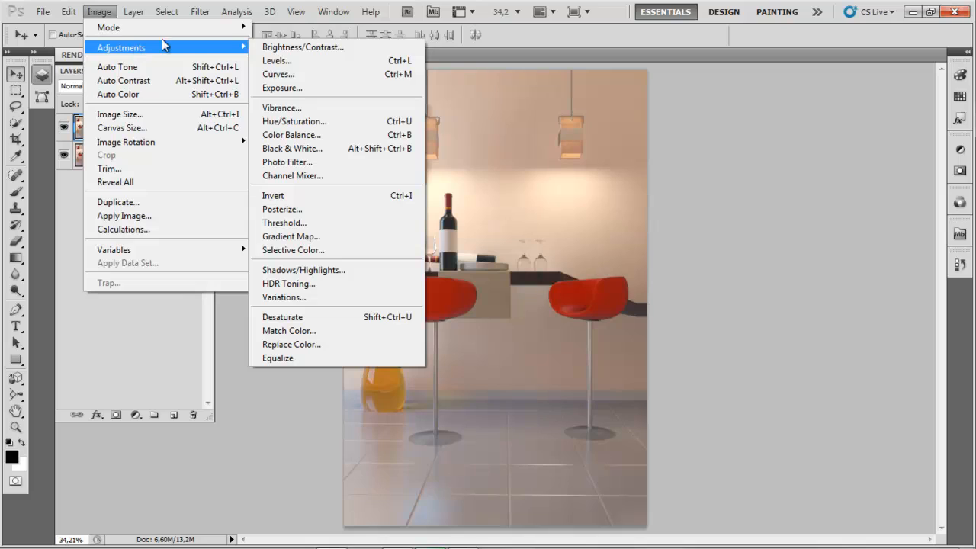
{"action": "left_click", "coordinate": [345, 122]}
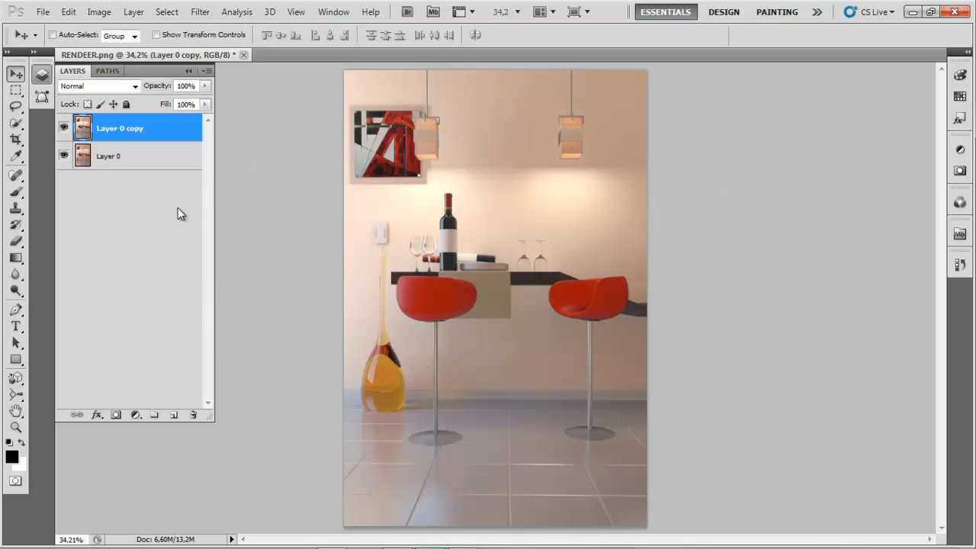
Step: Duplicate the color-balanced Layer 0 copy
{"action": "left_click_drag", "start_coordinate": [152, 130], "coordinate": [181, 416]}
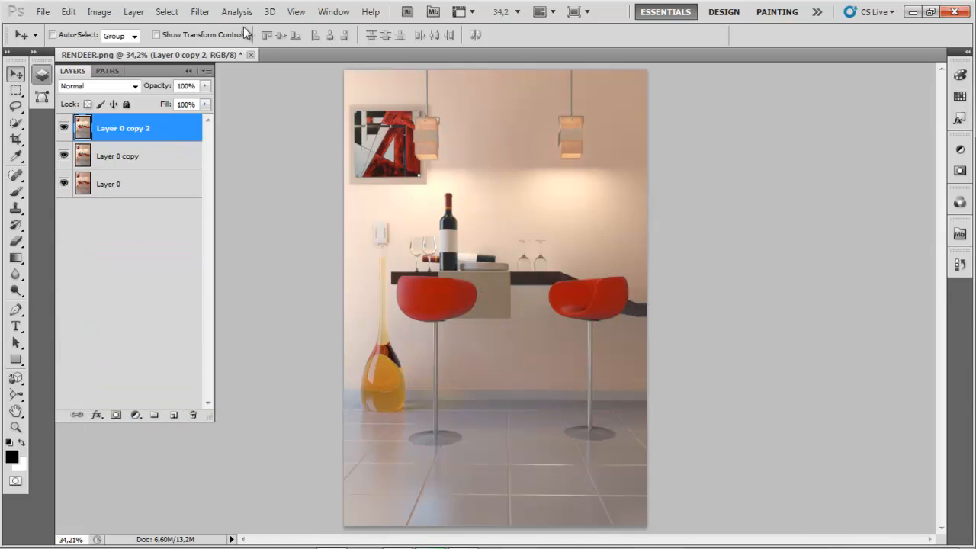
{"action": "left_click", "coordinate": [200, 11]}
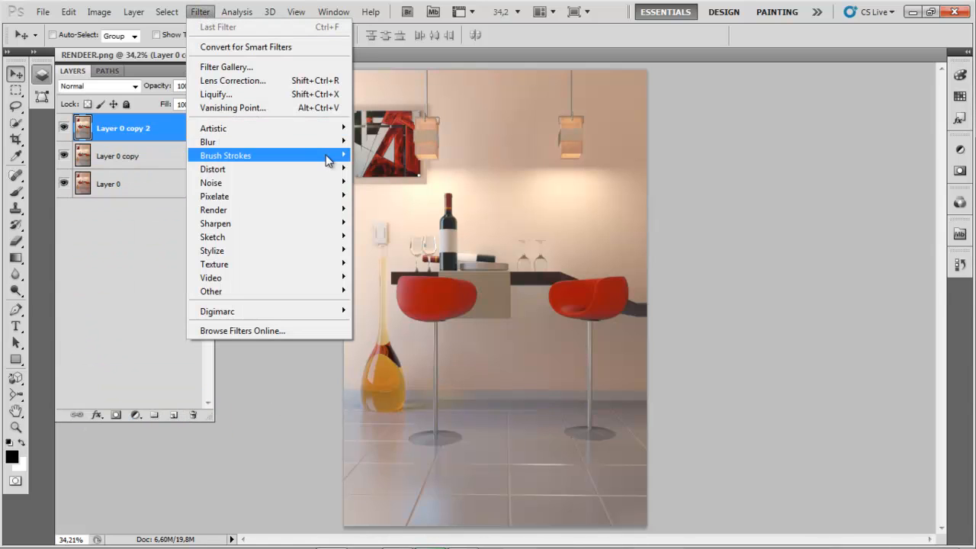
{"action": "mouse_move", "coordinate": [321, 142]}
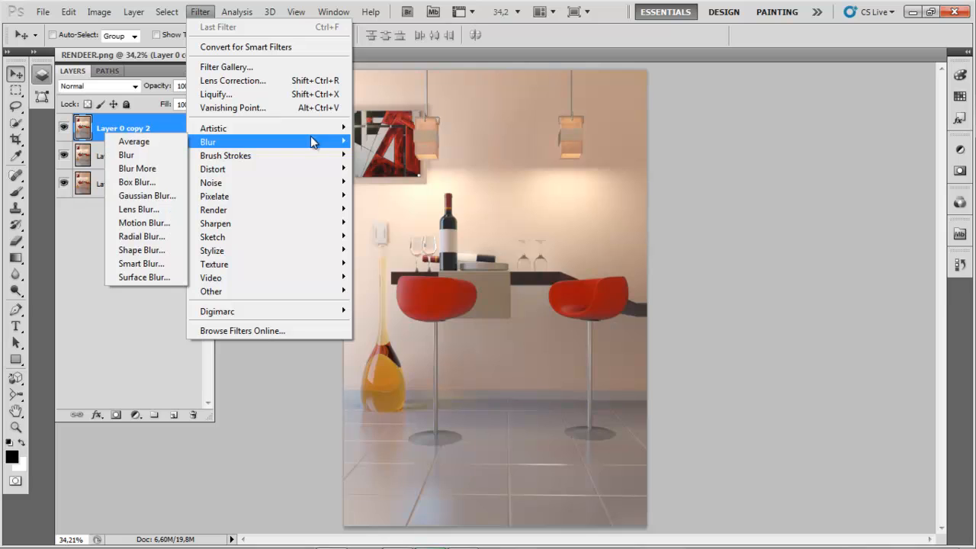
{"action": "left_click", "coordinate": [163, 222]}
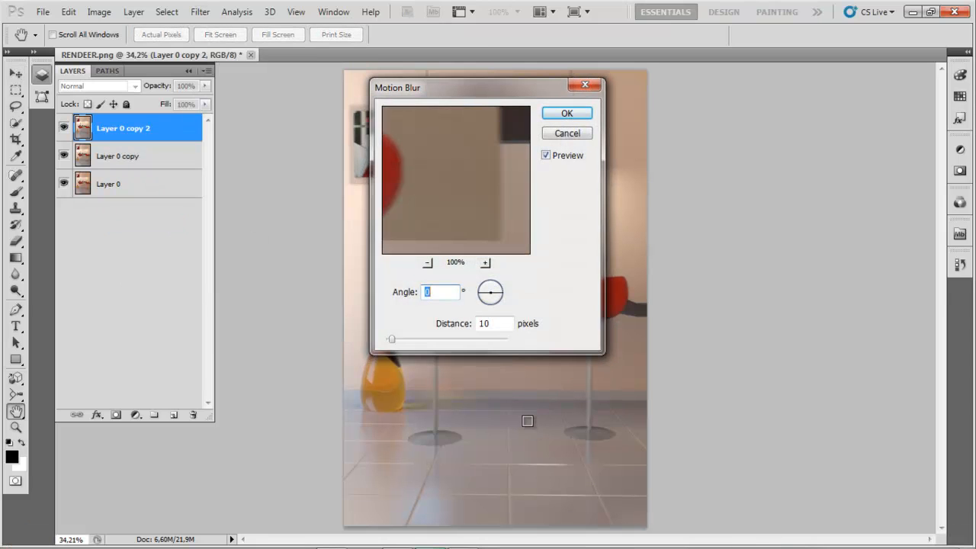
{"action": "left_click_drag", "start_coordinate": [395, 339], "coordinate": [399, 339]}
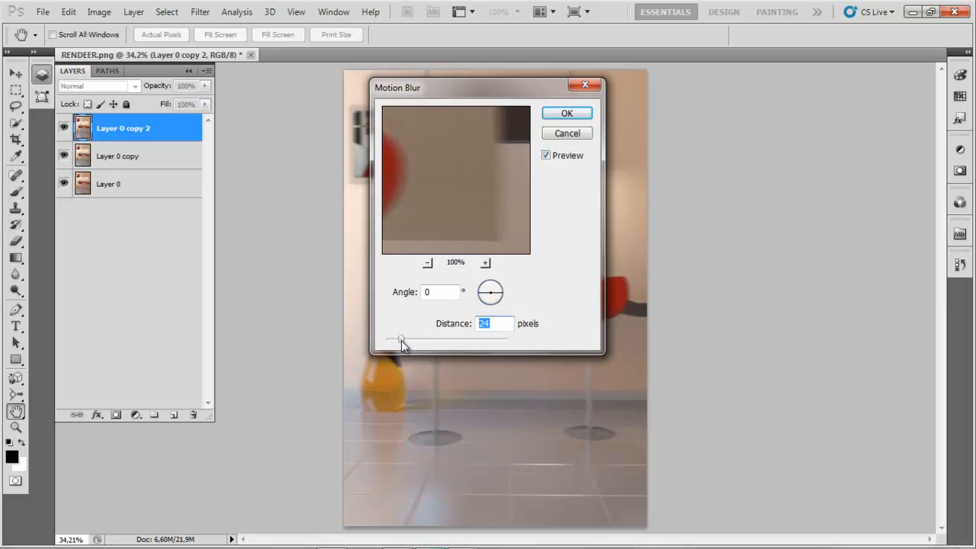
{"action": "left_click", "coordinate": [566, 133]}
{"action": "key", "text": "v"}
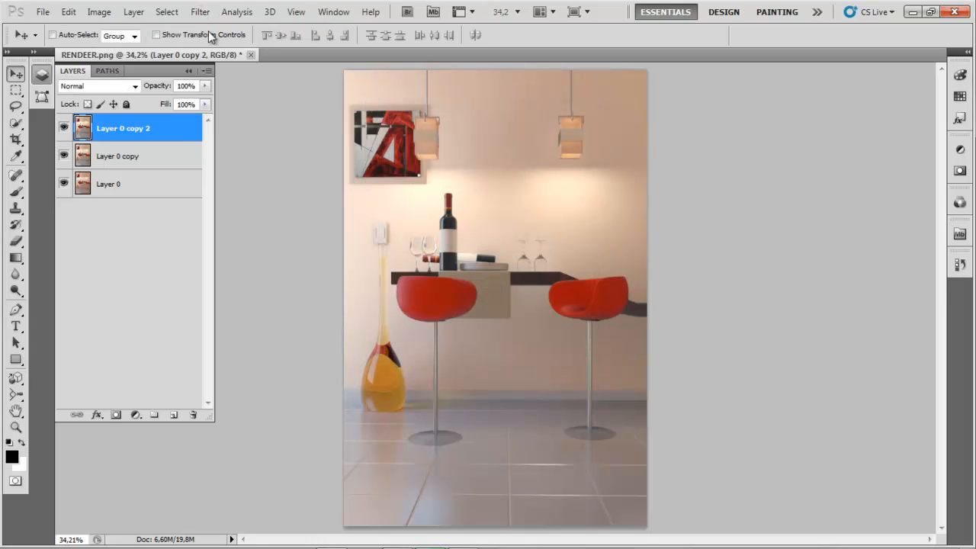
Step: Apply a Gaussian Blur to Layer 0 copy 2, raising the radius above 1.9 pixels
{"action": "left_click", "coordinate": [200, 11]}
{"action": "mouse_move", "coordinate": [272, 146]}
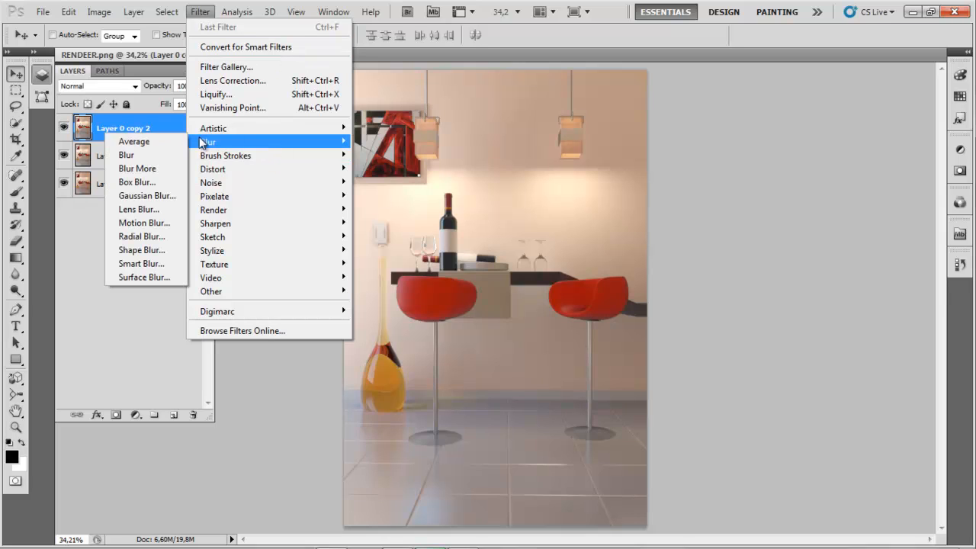
{"action": "left_click", "coordinate": [141, 192]}
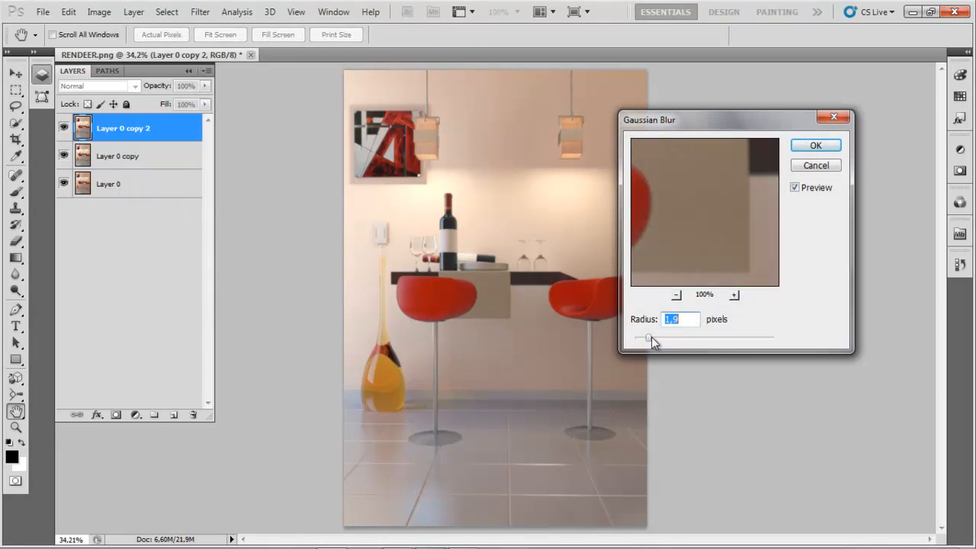
{"action": "mouse_move", "coordinate": [651, 337]}
{"action": "left_mouse_down"}
{"action": "mouse_move", "coordinate": [699, 343]}
{"action": "mouse_move", "coordinate": [657, 335]}
{"action": "left_mouse_up"}
{"action": "left_click", "coordinate": [804, 146]}
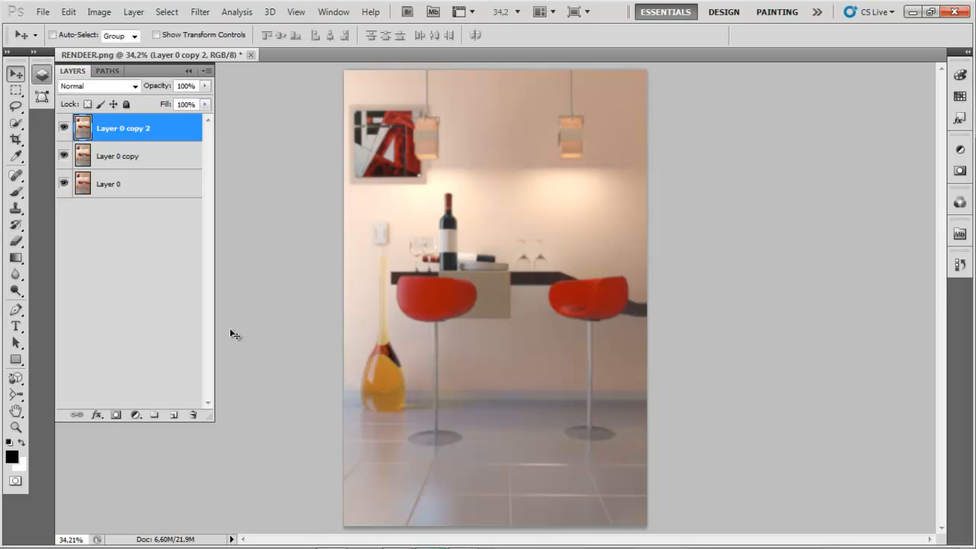
Step: Erase the blurred layer over the bar, stools and floor with a 569 px Eraser brush at 0% hardness
{"action": "left_click", "coordinate": [17, 242]}
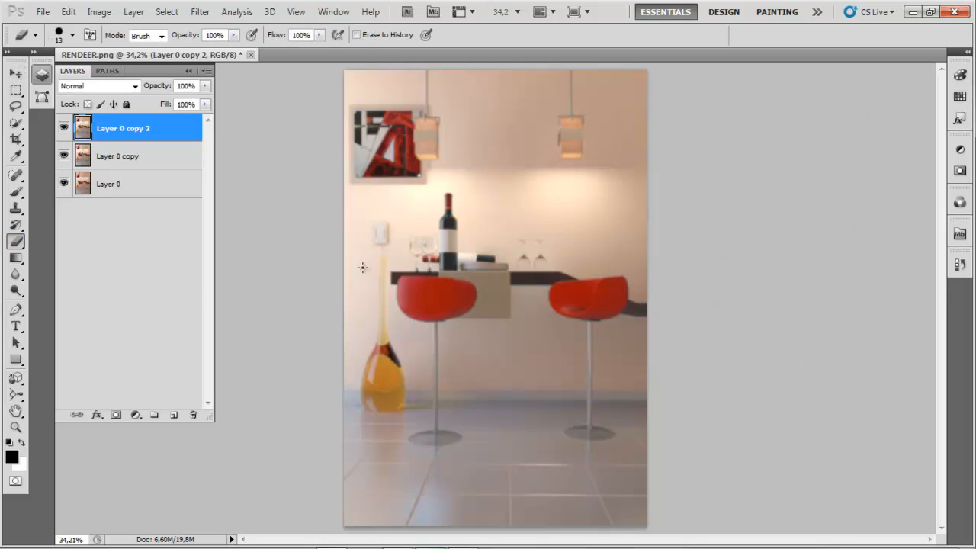
{"action": "left_click", "coordinate": [72, 35]}
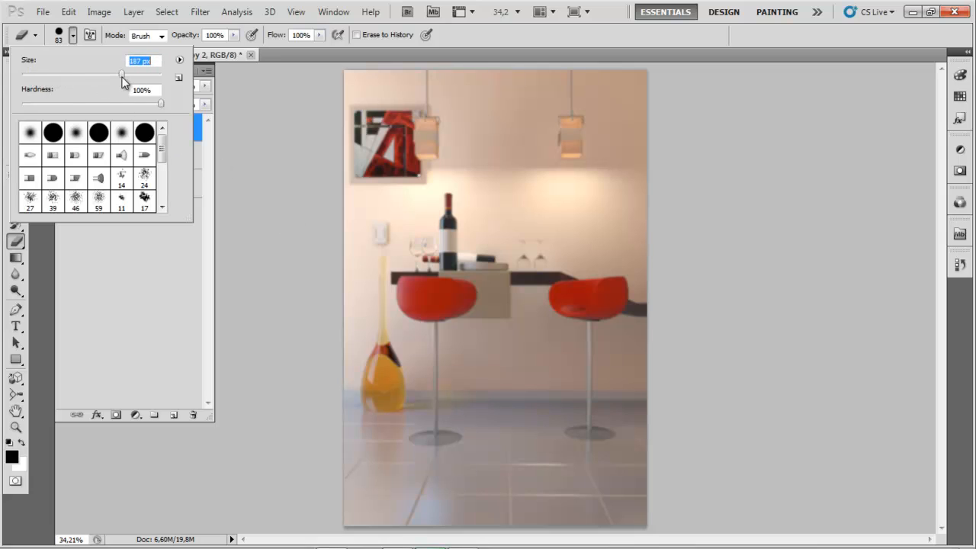
{"action": "mouse_move", "coordinate": [122, 75]}
{"action": "left_mouse_down"}
{"action": "mouse_move", "coordinate": [147, 78]}
{"action": "mouse_move", "coordinate": [130, 103]}
{"action": "mouse_move", "coordinate": [105, 103]}
{"action": "left_mouse_up"}
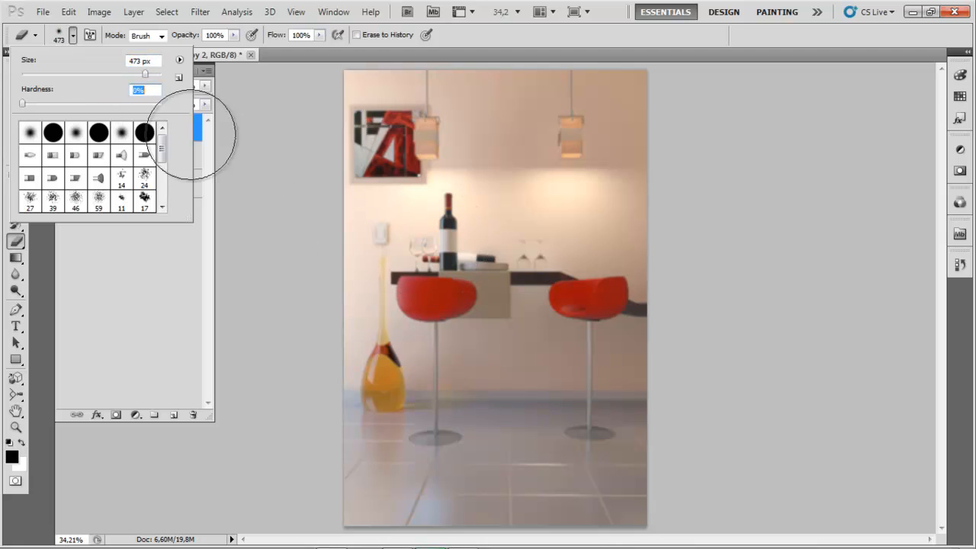
{"action": "left_click", "coordinate": [739, 288]}
{"action": "left_click", "coordinate": [72, 35]}
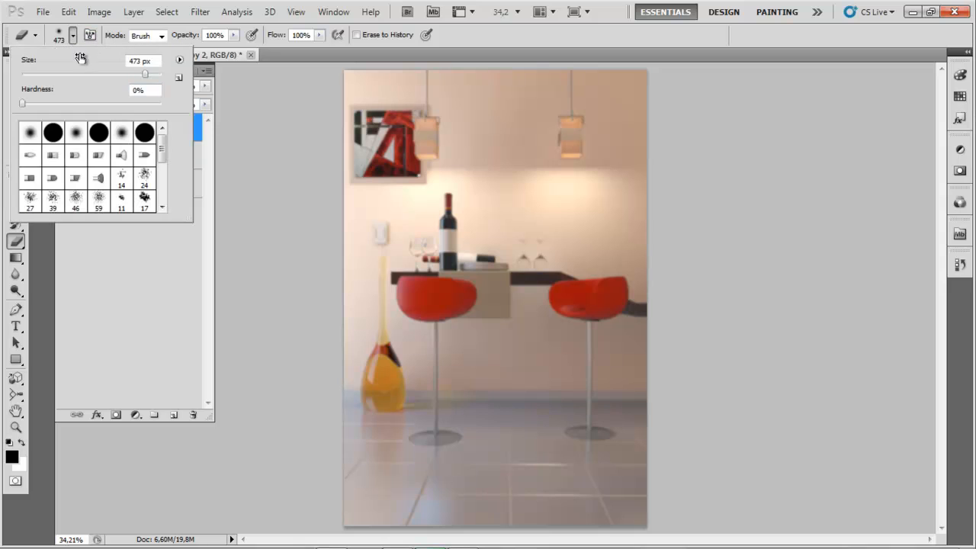
{"action": "left_click_drag", "start_coordinate": [150, 78], "coordinate": [150, 78]}
{"action": "left_click", "coordinate": [745, 258]}
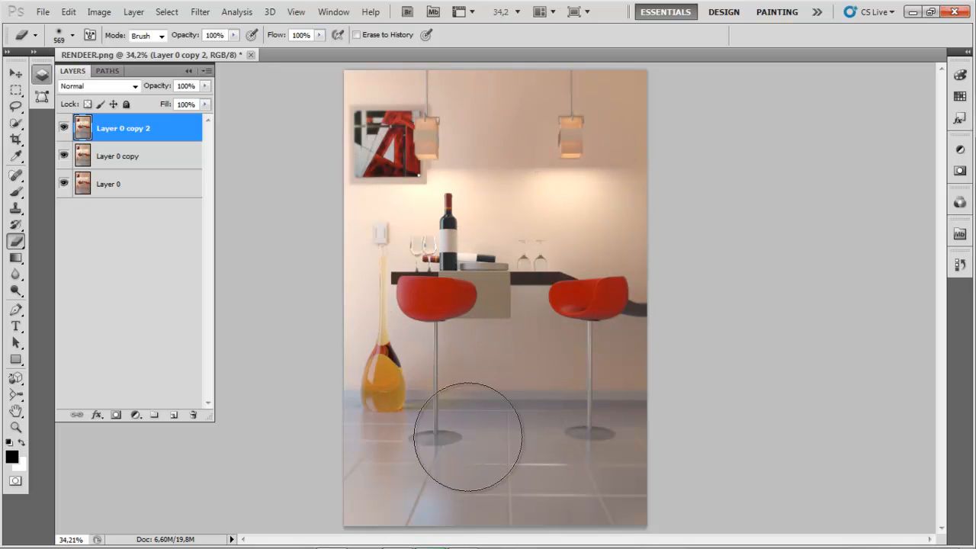
{"action": "mouse_move", "coordinate": [407, 314]}
{"action": "left_mouse_down"}
{"action": "mouse_move", "coordinate": [517, 305]}
{"action": "mouse_move", "coordinate": [503, 313]}
{"action": "left_mouse_up"}
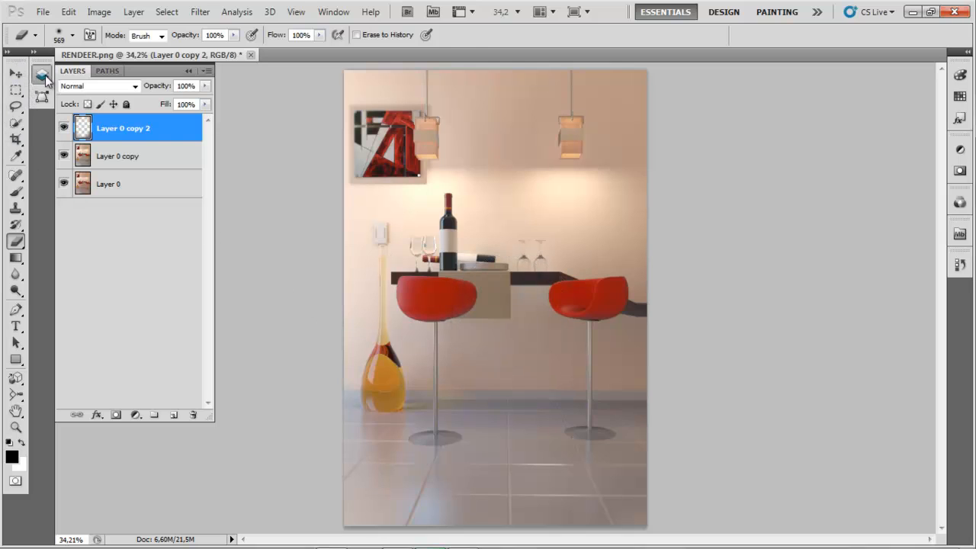
Step: Undo the erasing and the Gaussian Blur on Layer 0 copy 2
{"action": "left_click", "coordinate": [15, 72]}
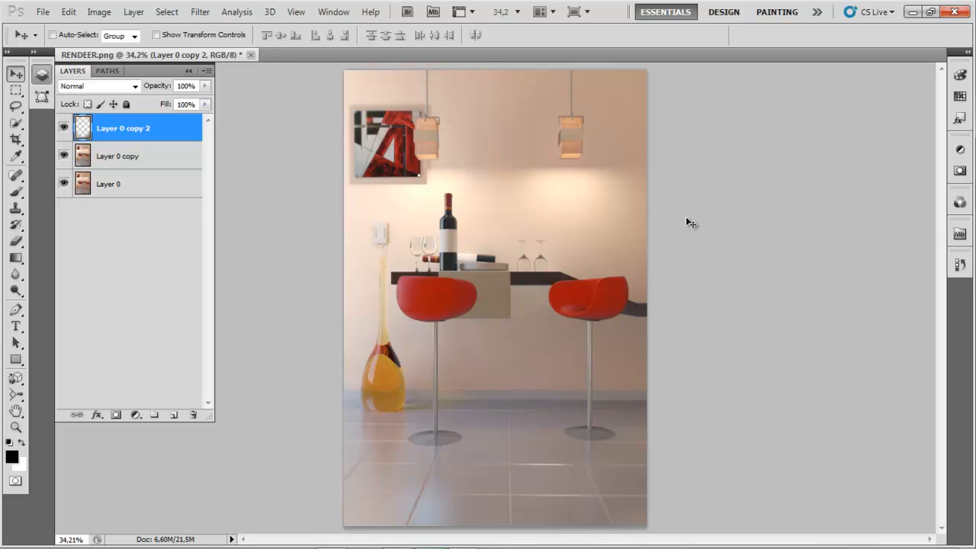
{"action": "key", "text": "ctrl+3"}
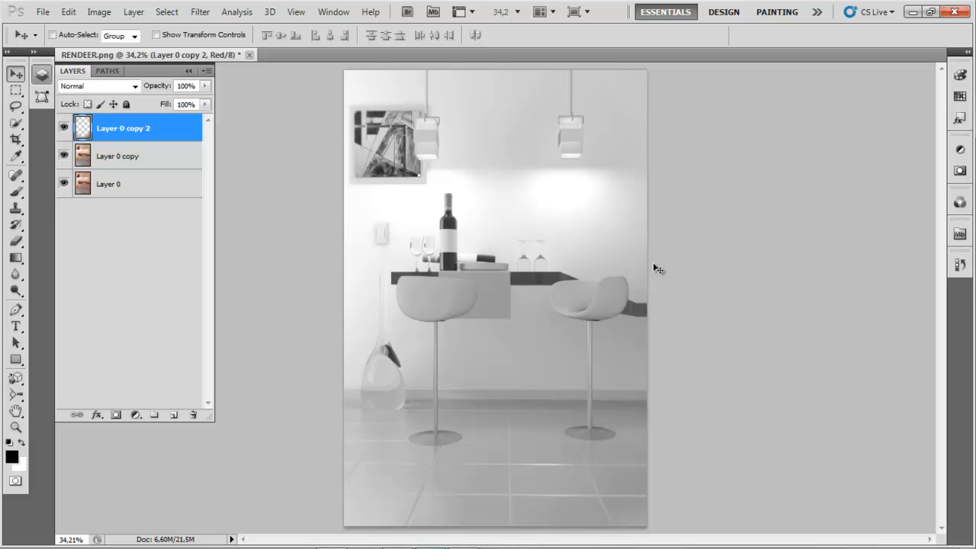
{"action": "key", "text": "ctrl+z"}
Step: Apply a Gaussian Blur to the whole of Layer 0 copy 2
{"action": "left_click", "coordinate": [200, 12]}
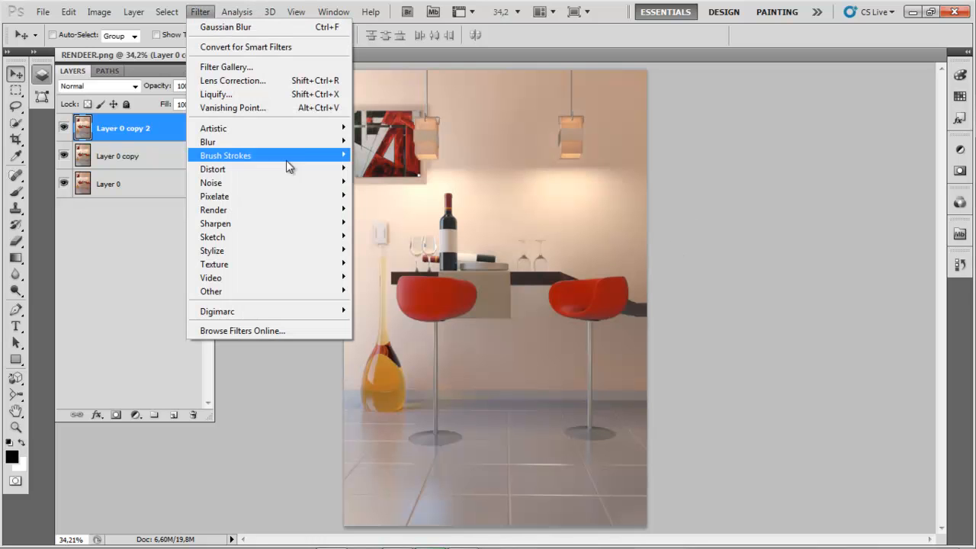
{"action": "mouse_move", "coordinate": [276, 139]}
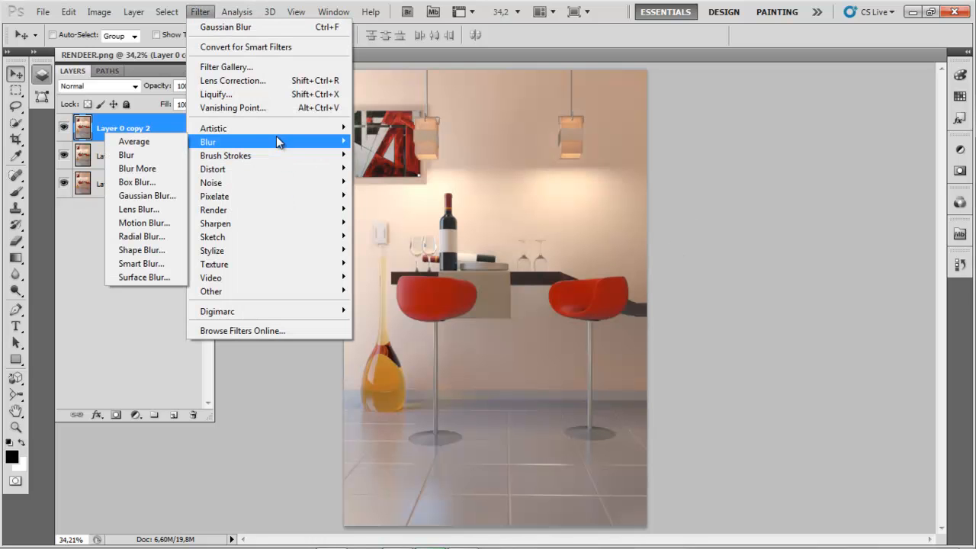
{"action": "left_click", "coordinate": [146, 196]}
{"action": "left_click", "coordinate": [833, 146]}
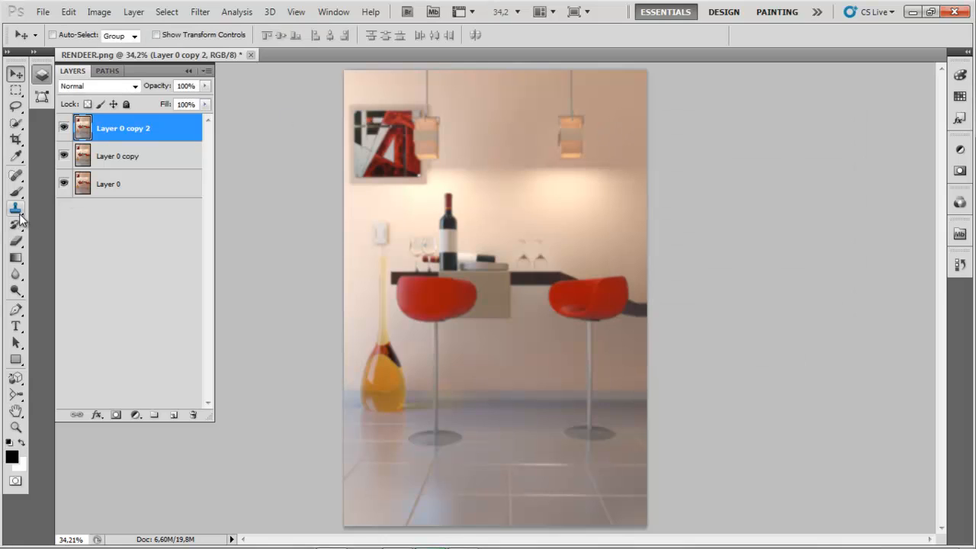
Step: Erase the blurred Layer 0 copy 2 over the bar, bottle, stools and floor with the 569 px Eraser at 100% opacity
{"action": "left_click", "coordinate": [16, 241]}
{"action": "mouse_move", "coordinate": [504, 397]}
{"action": "left_mouse_down"}
{"action": "mouse_move", "coordinate": [417, 247]}
{"action": "mouse_move", "coordinate": [468, 137]}
{"action": "mouse_move", "coordinate": [496, 174]}
{"action": "mouse_move", "coordinate": [568, 188]}
{"action": "mouse_move", "coordinate": [501, 371]}
{"action": "mouse_move", "coordinate": [447, 480]}
{"action": "mouse_move", "coordinate": [512, 457]}
{"action": "mouse_move", "coordinate": [482, 321]}
{"action": "mouse_move", "coordinate": [488, 327]}
{"action": "left_mouse_up"}
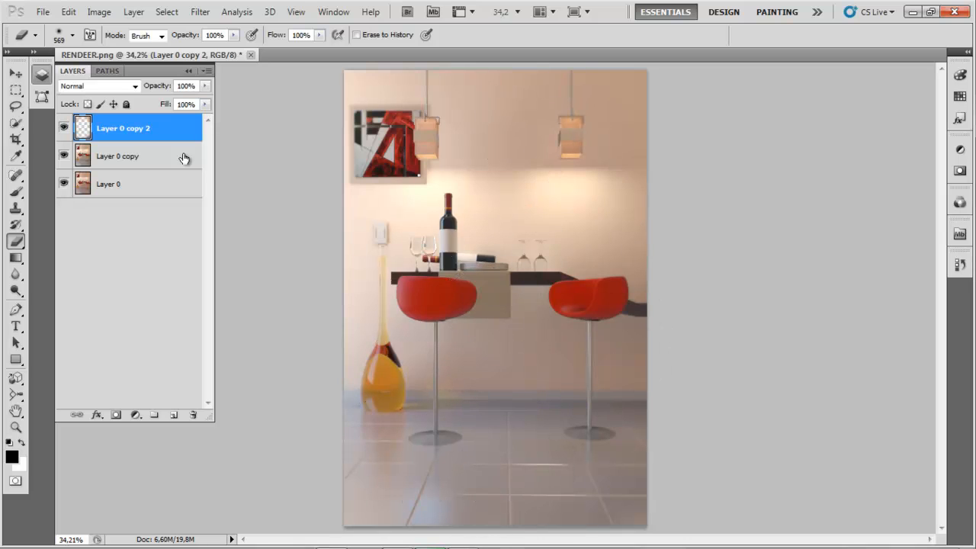
{"action": "left_click", "coordinate": [16, 73]}
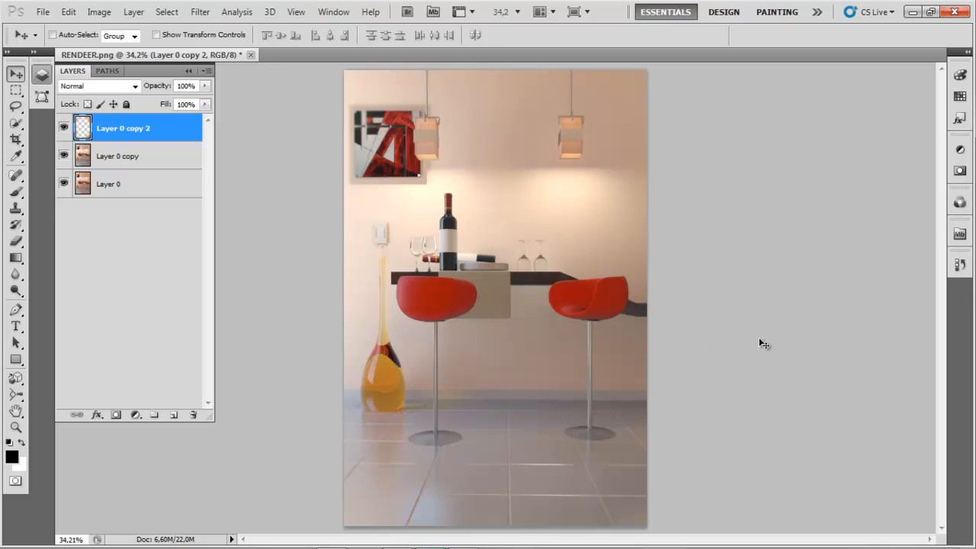
Step: Darken Layer 0 copy 2 with Curves, placing RGB points at input 72, output 54 and input 138, output 124
{"action": "left_click", "coordinate": [99, 11]}
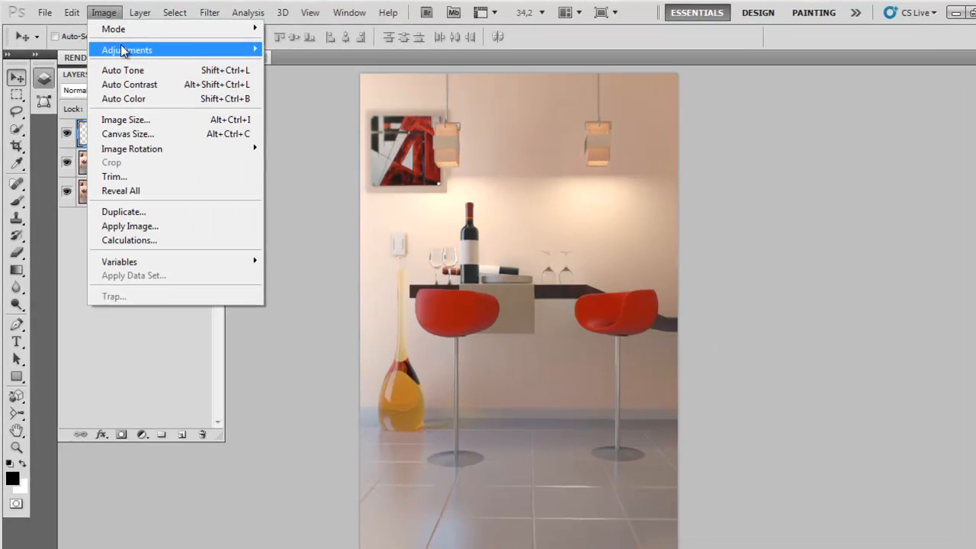
{"action": "mouse_move", "coordinate": [232, 52]}
{"action": "left_click", "coordinate": [461, 103]}
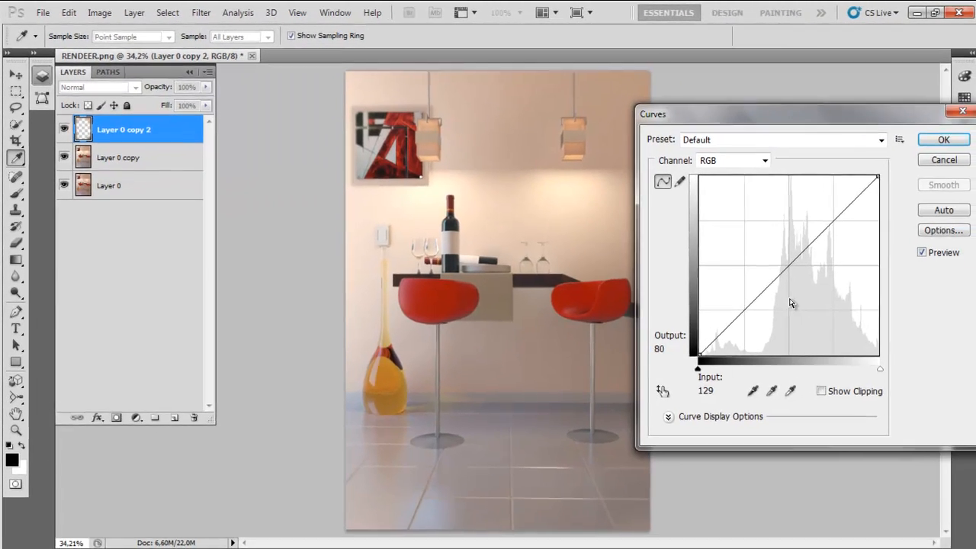
{"action": "left_click_drag", "start_coordinate": [758, 295], "coordinate": [751, 316]}
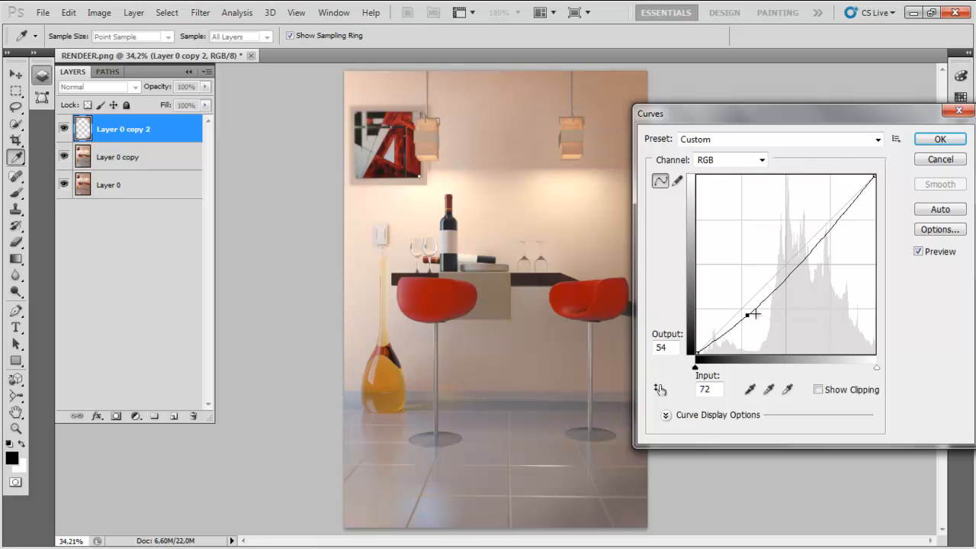
{"action": "left_click", "coordinate": [790, 267]}
{"action": "mouse_move", "coordinate": [790, 267]}
{"action": "left_mouse_down"}
{"action": "mouse_move", "coordinate": [801, 282]}
{"action": "mouse_move", "coordinate": [795, 264]}
{"action": "left_mouse_up"}
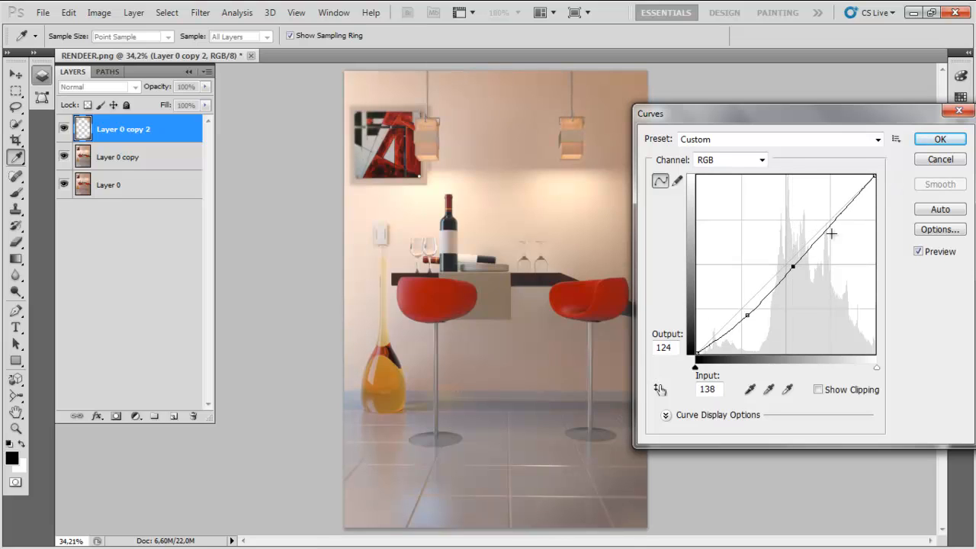
{"action": "left_click", "coordinate": [940, 139]}
Step: Toggle the visibility of Layer 0 copy 2 repeatedly to compare the image with and without the blurred, darkened edges
{"action": "left_click", "coordinate": [63, 129]}
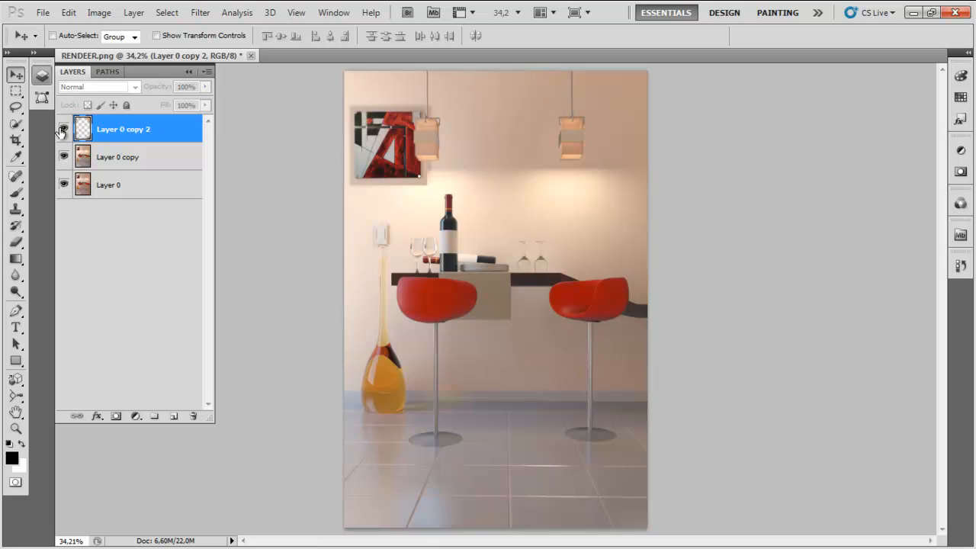
{"action": "left_click", "coordinate": [63, 129]}
{"action": "left_click", "coordinate": [63, 130]}
{"action": "left_click", "coordinate": [62, 130]}
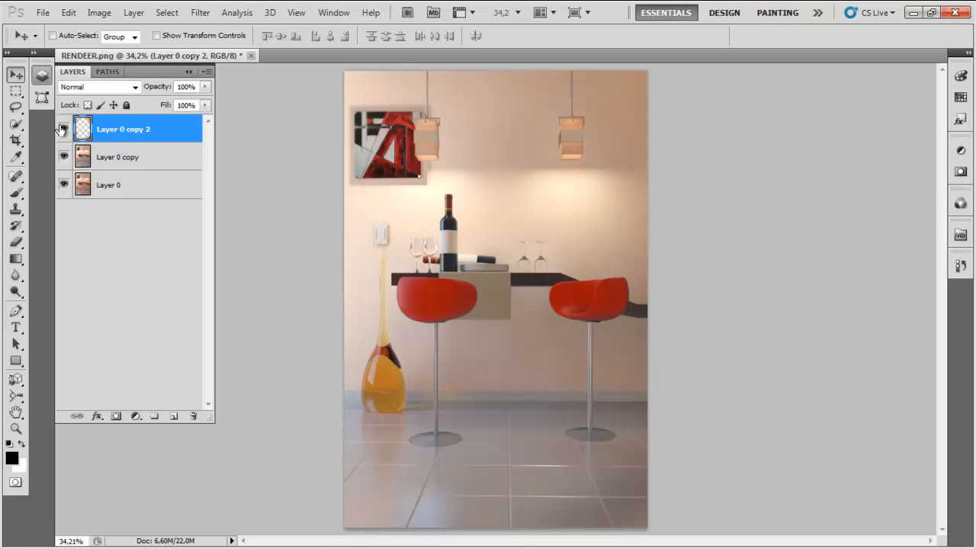
{"action": "left_click", "coordinate": [63, 130]}
{"action": "left_click", "coordinate": [63, 129]}
{"action": "left_click", "coordinate": [62, 130]}
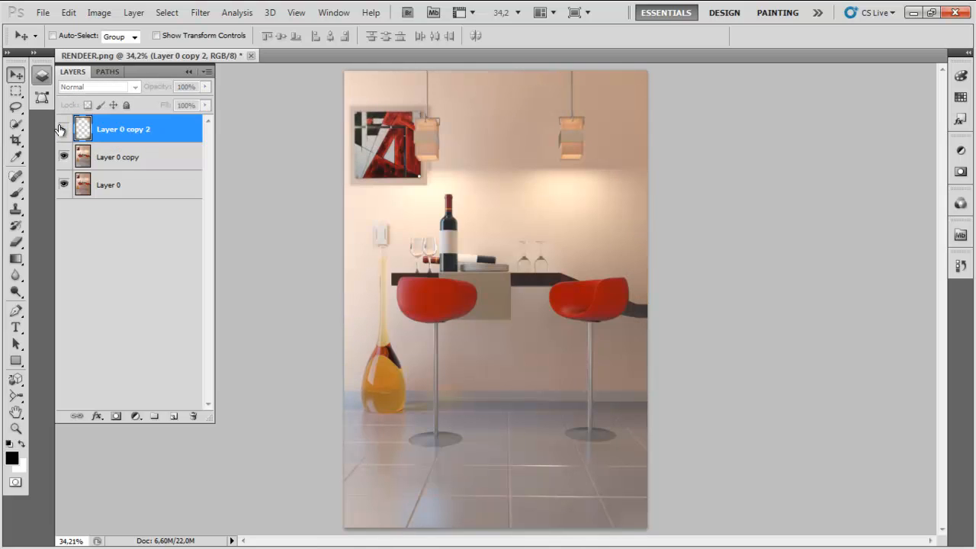
{"action": "left_click", "coordinate": [62, 129]}
{"action": "left_click", "coordinate": [62, 129]}
{"action": "left_click", "coordinate": [61, 129]}
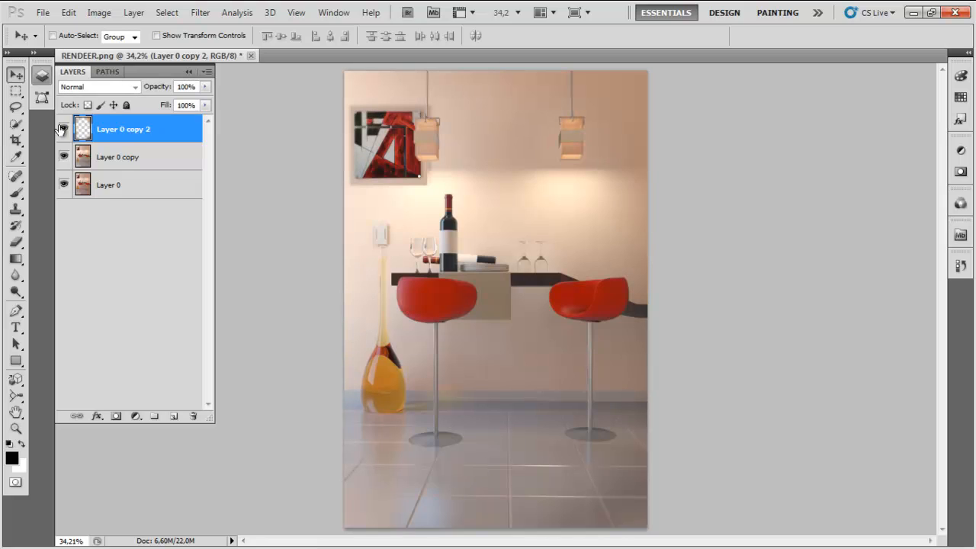
Step: Reduce the opacity of Layer 0 copy 2 to 80%
{"action": "left_click", "coordinate": [204, 87]}
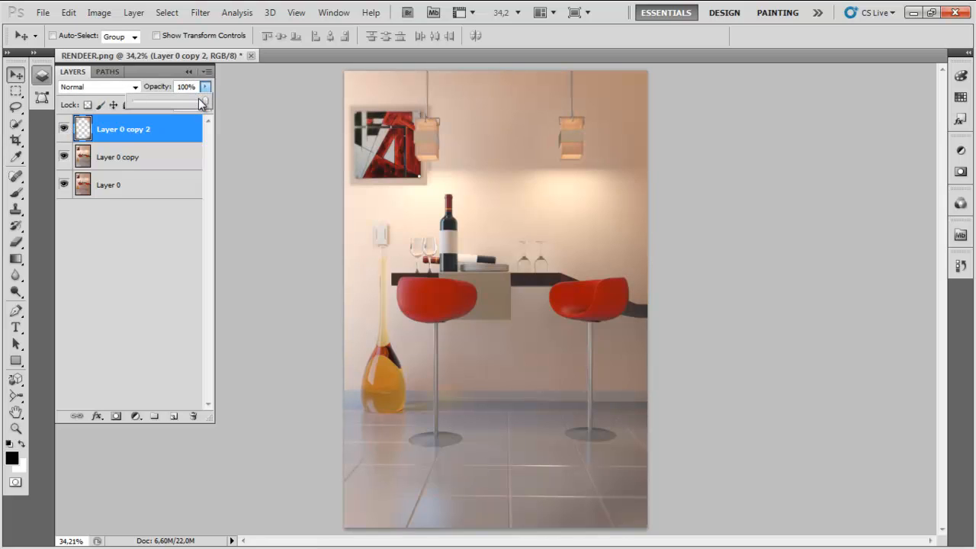
{"action": "left_click_drag", "start_coordinate": [201, 104], "coordinate": [194, 105]}
{"action": "left_click", "coordinate": [721, 287]}
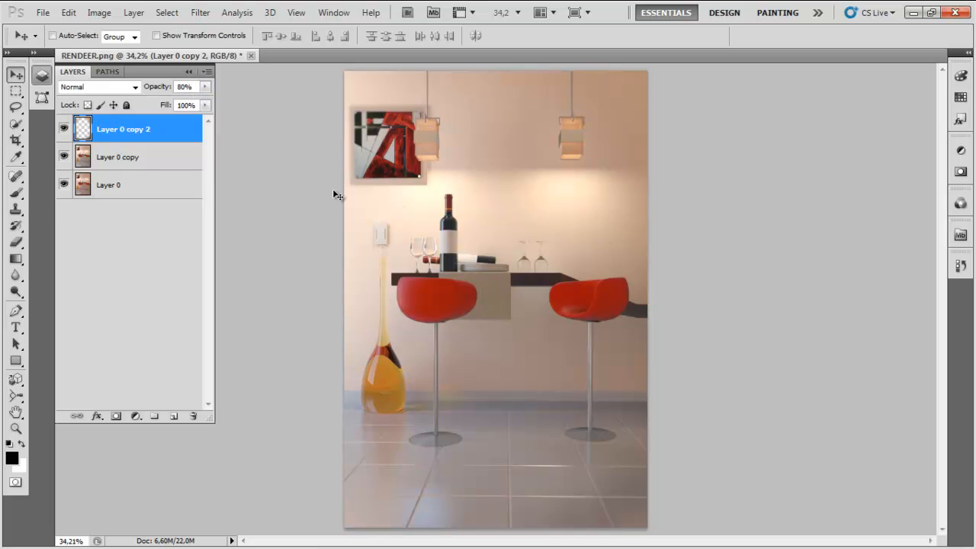
Step: Hide and show Layer 0 copy 2 again to check the effect at its reduced opacity
{"action": "left_click", "coordinate": [188, 157]}
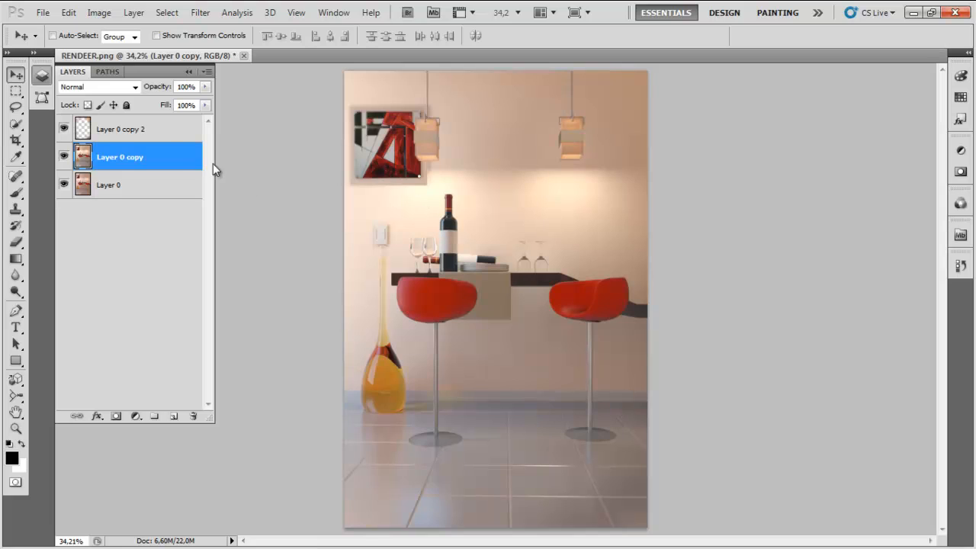
{"action": "left_click", "coordinate": [162, 134]}
{"action": "left_click", "coordinate": [65, 128]}
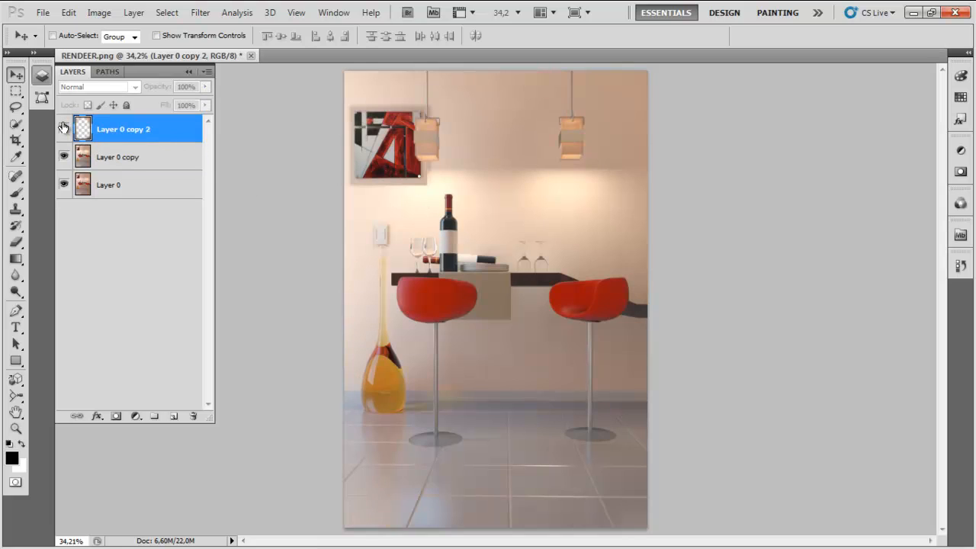
{"action": "left_click", "coordinate": [65, 128]}
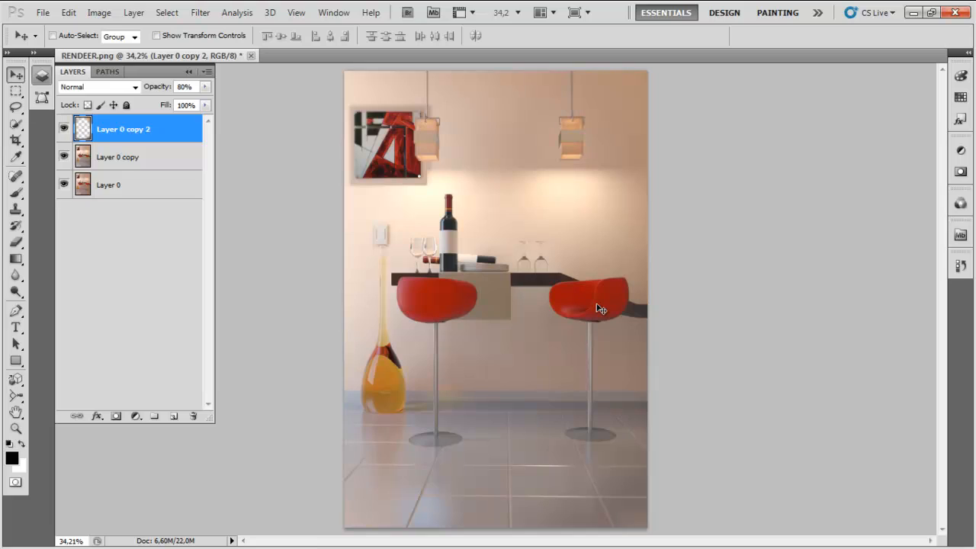
Step: Duplicate Layer 0 copy and convert the duplicate to grayscale using the Default preset of the Black & White adjustment
{"action": "left_click", "coordinate": [176, 161]}
{"action": "left_click_drag", "start_coordinate": [177, 166], "coordinate": [173, 416]}
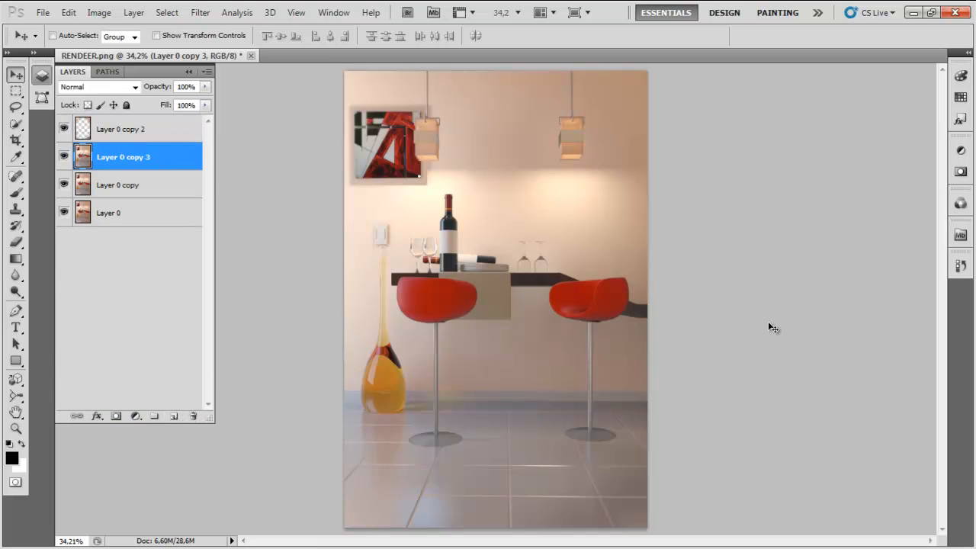
{"action": "left_click", "coordinate": [99, 12]}
{"action": "mouse_move", "coordinate": [152, 48]}
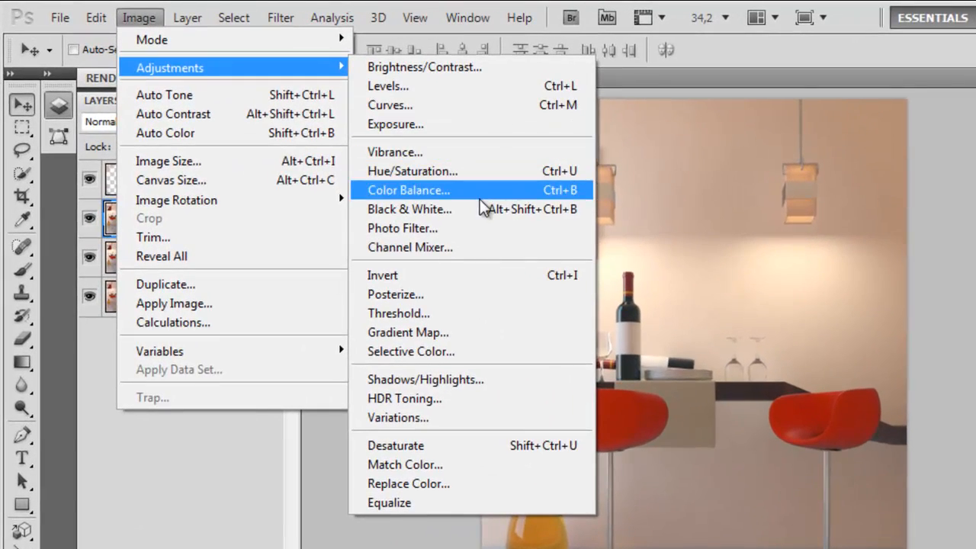
{"action": "left_click", "coordinate": [419, 146]}
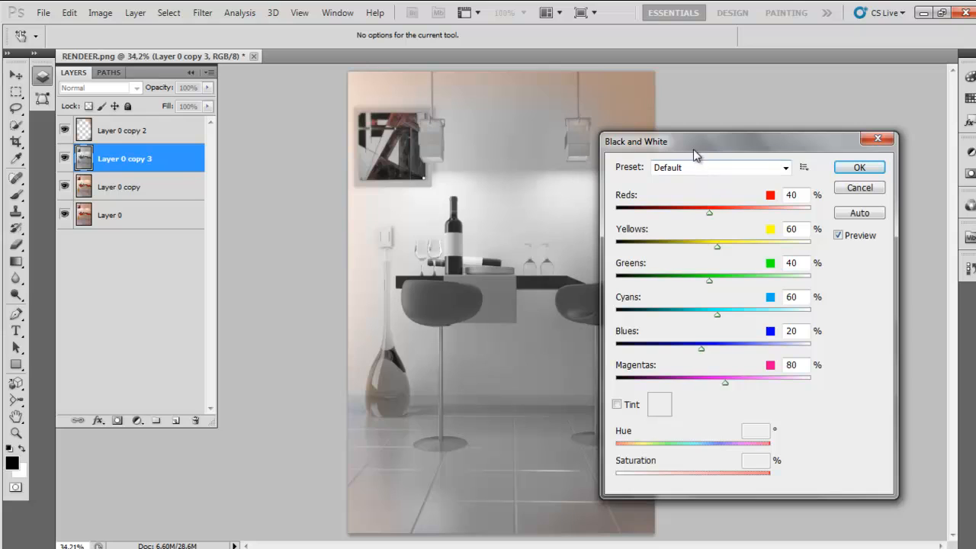
{"action": "left_click_drag", "start_coordinate": [704, 133], "coordinate": [719, 95]}
{"action": "left_click", "coordinate": [884, 126]}
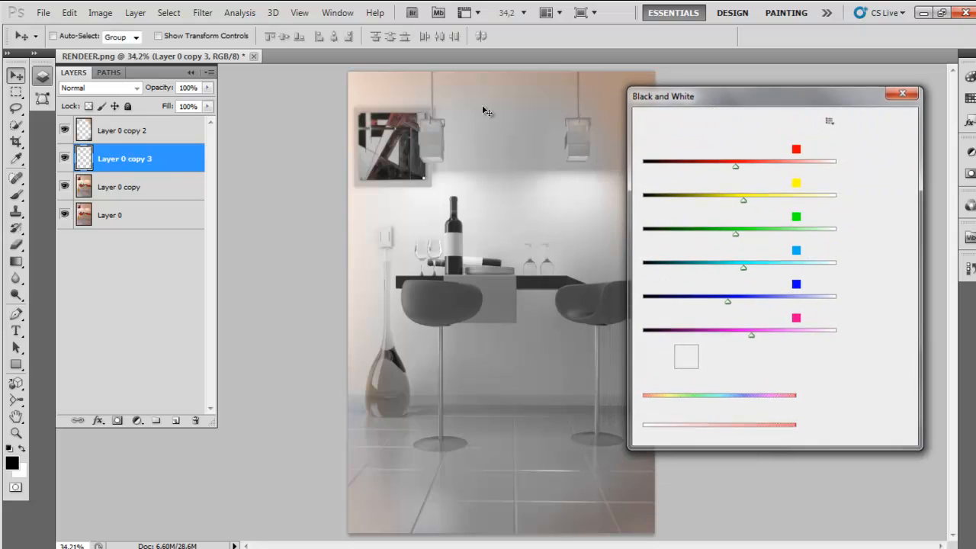
Step: Hide Layer 0 copy 2 and adjust the black-and-white layer to Brightness -4 and Contrast 58
{"action": "left_click", "coordinate": [66, 128]}
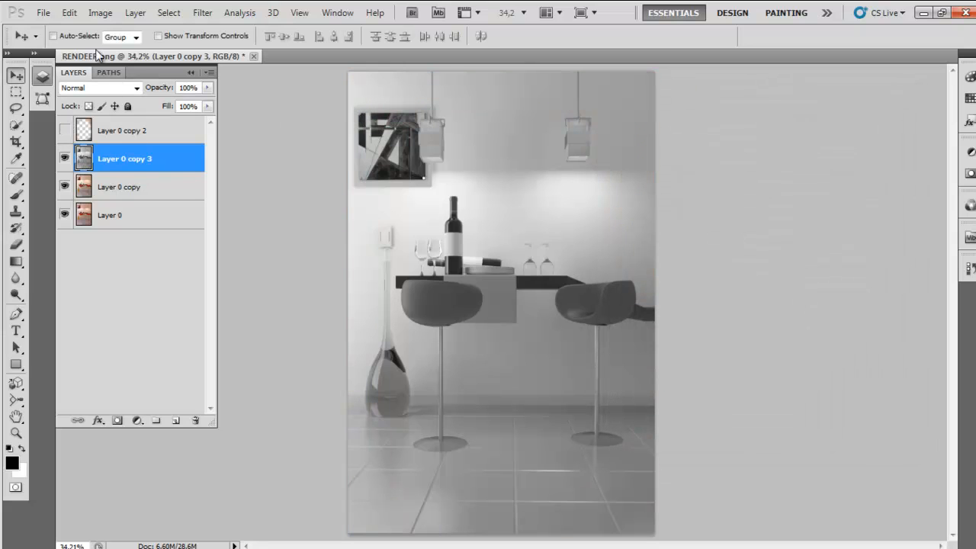
{"action": "left_click", "coordinate": [99, 13]}
{"action": "mouse_move", "coordinate": [160, 46]}
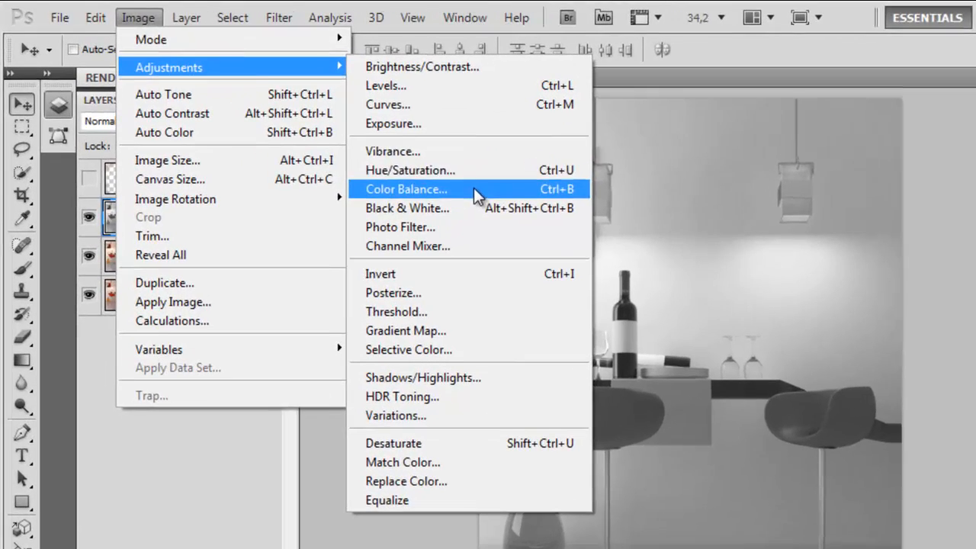
{"action": "left_click", "coordinate": [426, 67]}
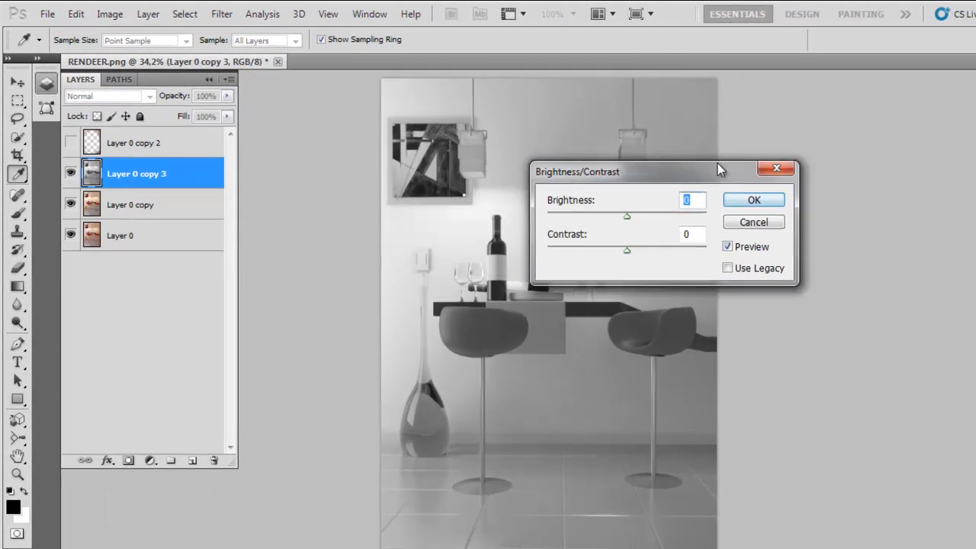
{"action": "left_click_drag", "start_coordinate": [720, 170], "coordinate": [828, 141]}
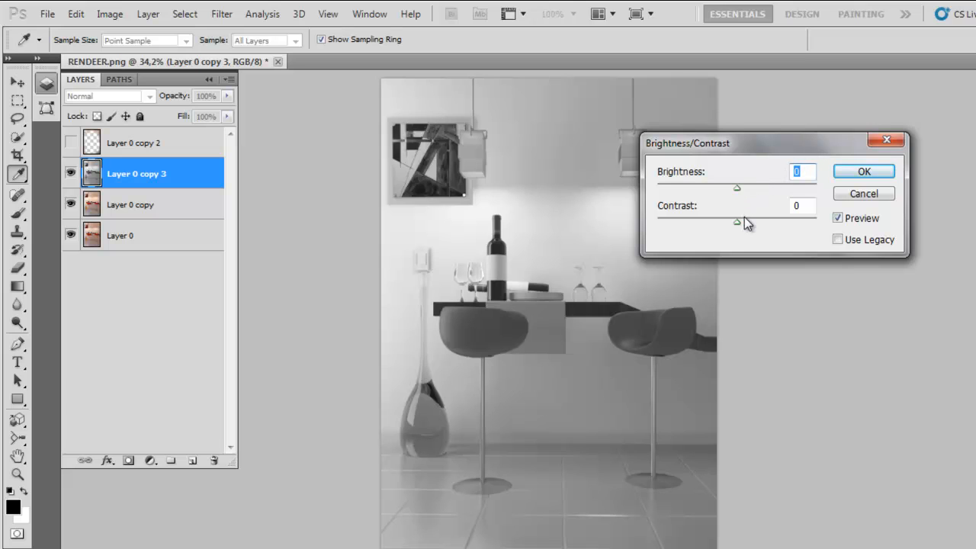
{"action": "left_click_drag", "start_coordinate": [736, 221], "coordinate": [774, 220]}
{"action": "left_click_drag", "start_coordinate": [738, 187], "coordinate": [778, 223]}
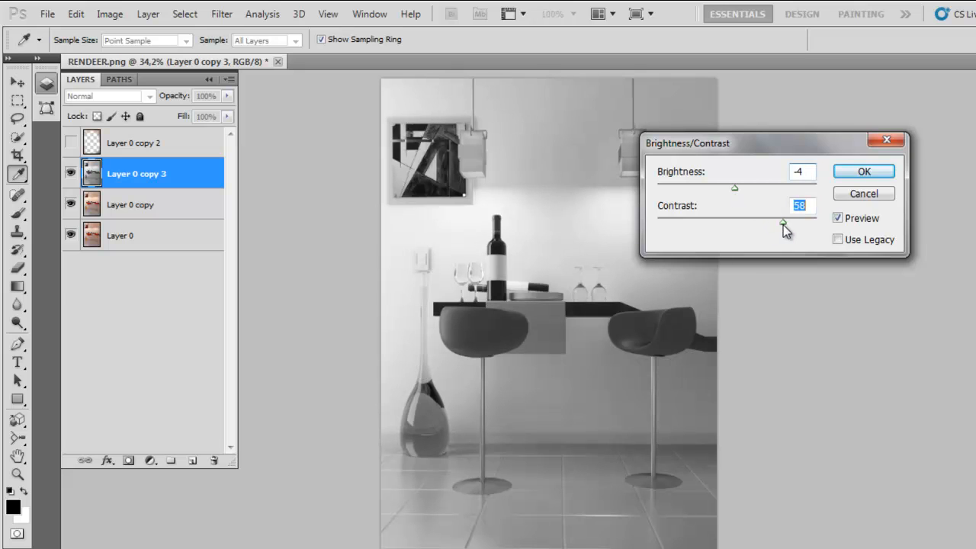
{"action": "left_click", "coordinate": [861, 174]}
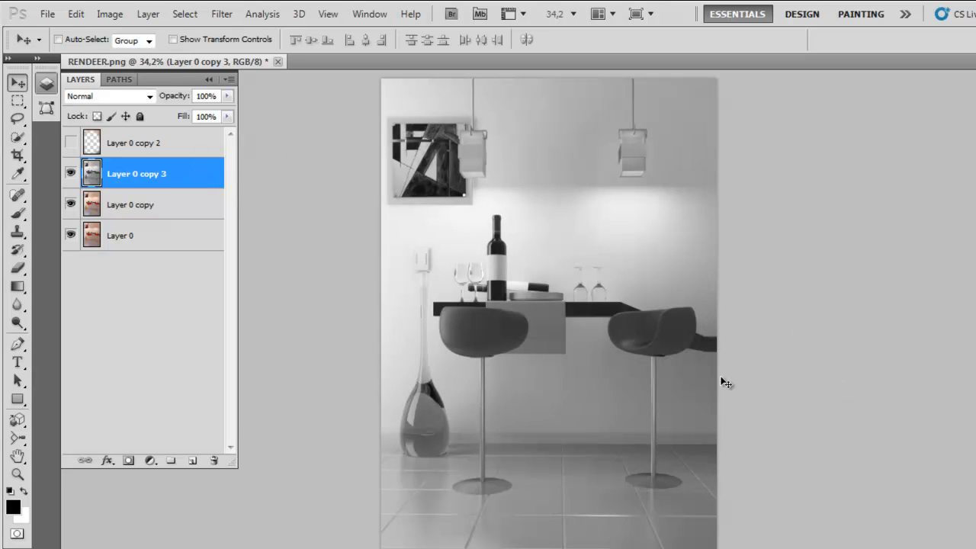
Step: Delete the black-and-white Layer 0 copy 3
{"action": "left_click_drag", "start_coordinate": [175, 183], "coordinate": [214, 461]}
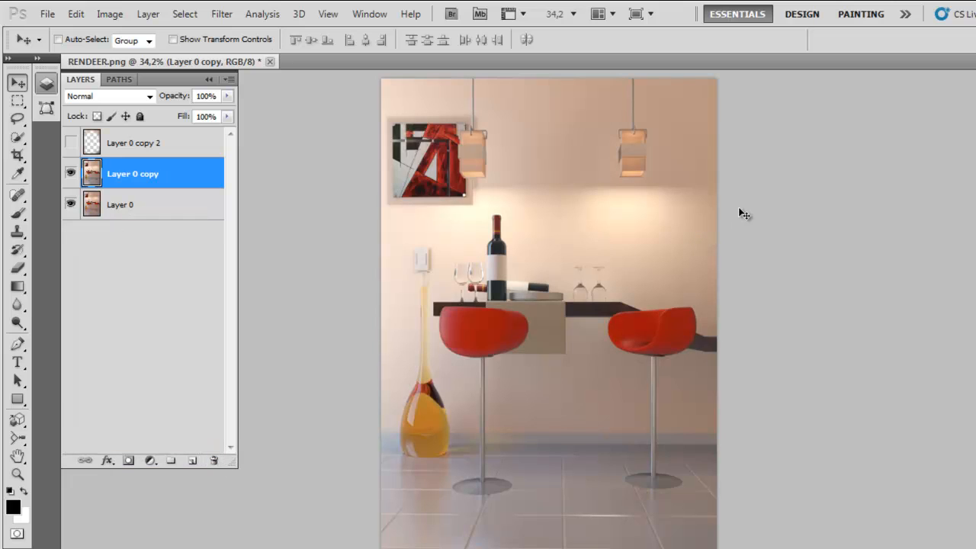